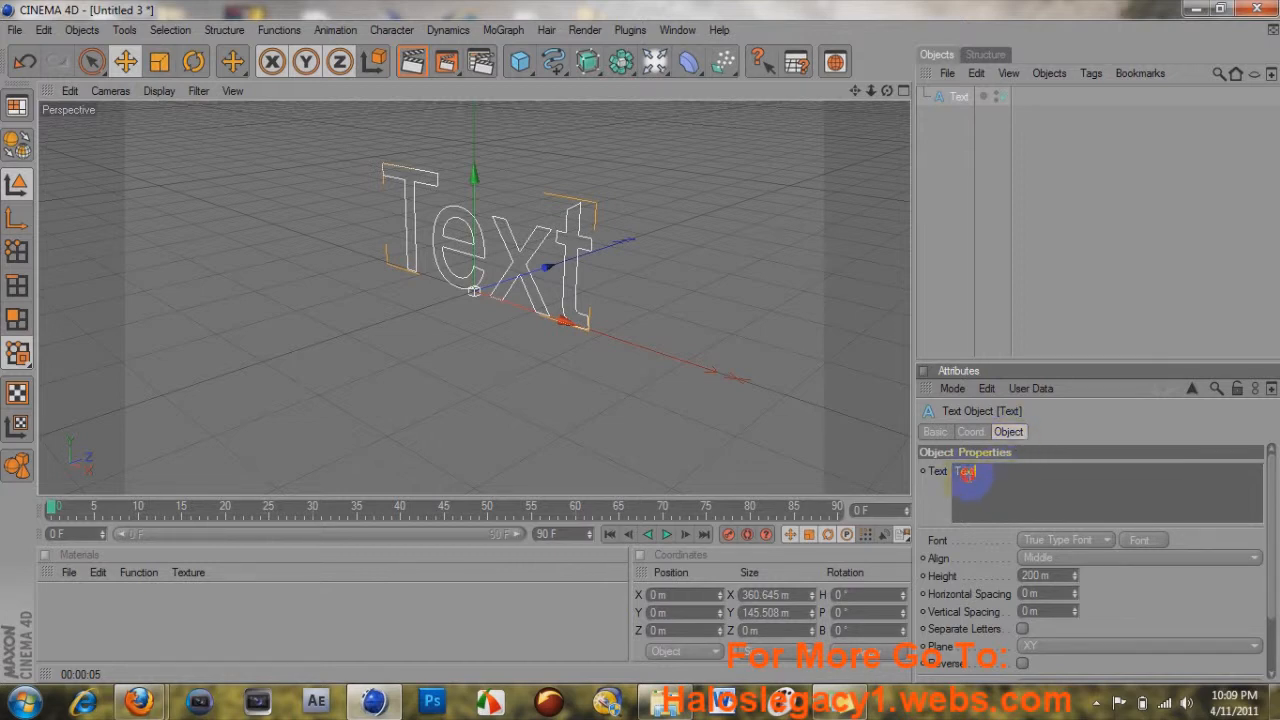
Step: Replace the text spline's default wording with "LegacyHD"
key("BackSpace")
key("BackSpace")
key("BackSpace")
key("BackSpace")
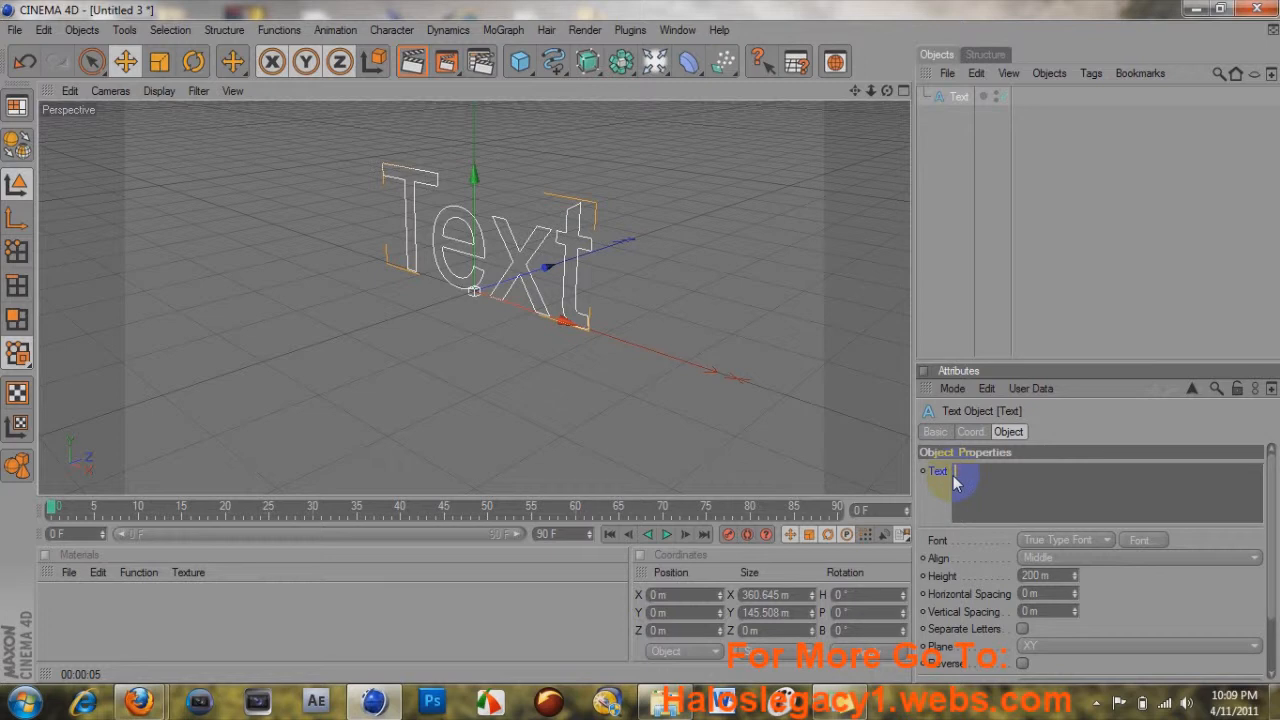
type("LegacyHD")
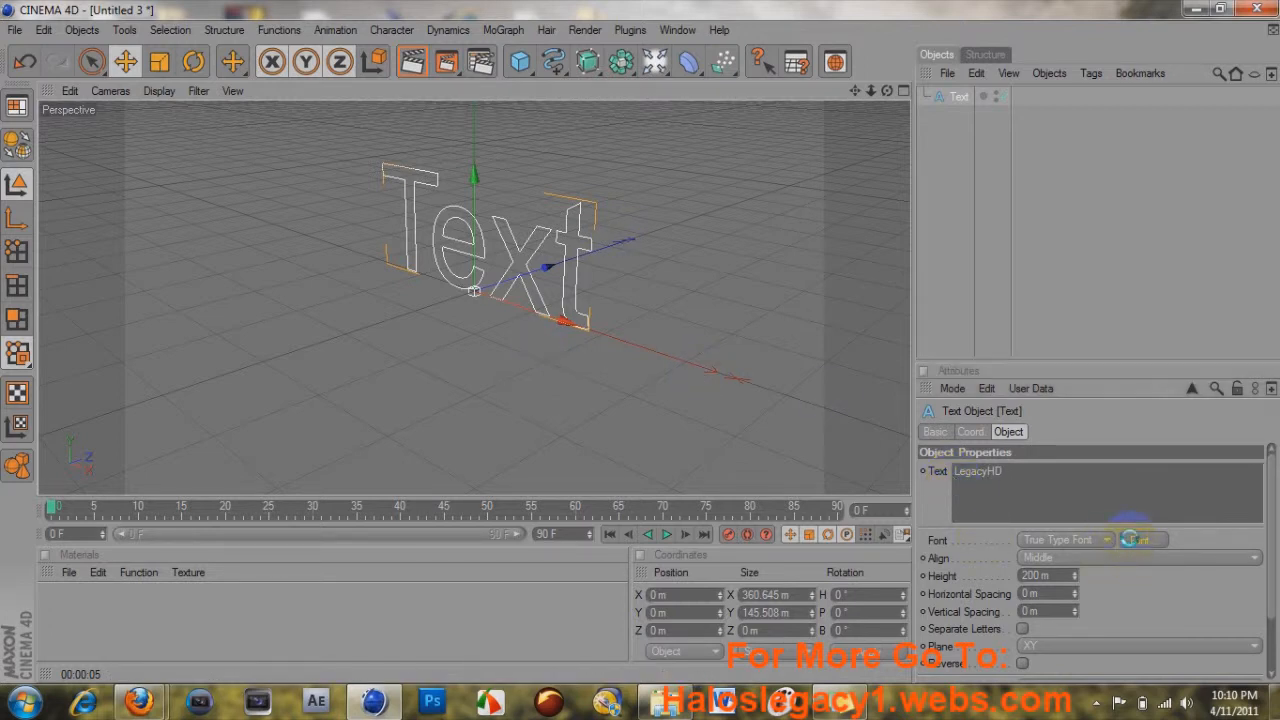
Step: Change the text spline's font to Harabara
left_click(1136, 540)
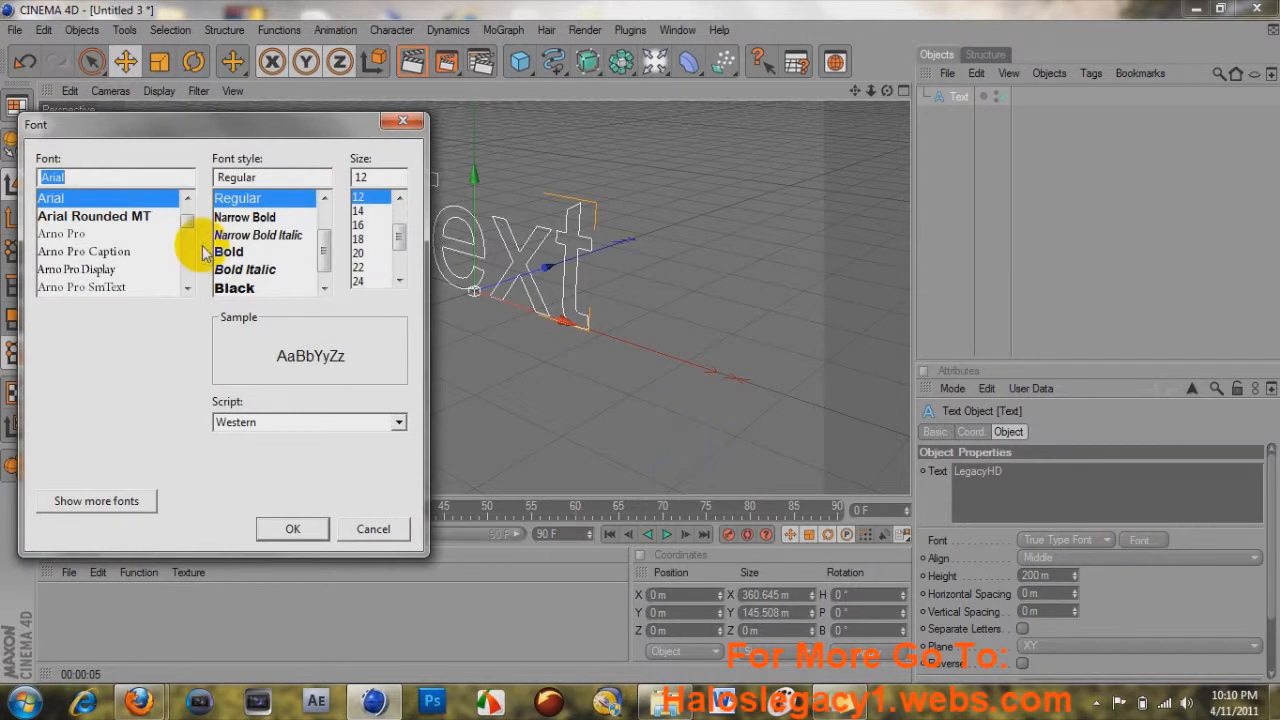
left_click_drag(187, 220, 188, 240)
left_click(187, 288)
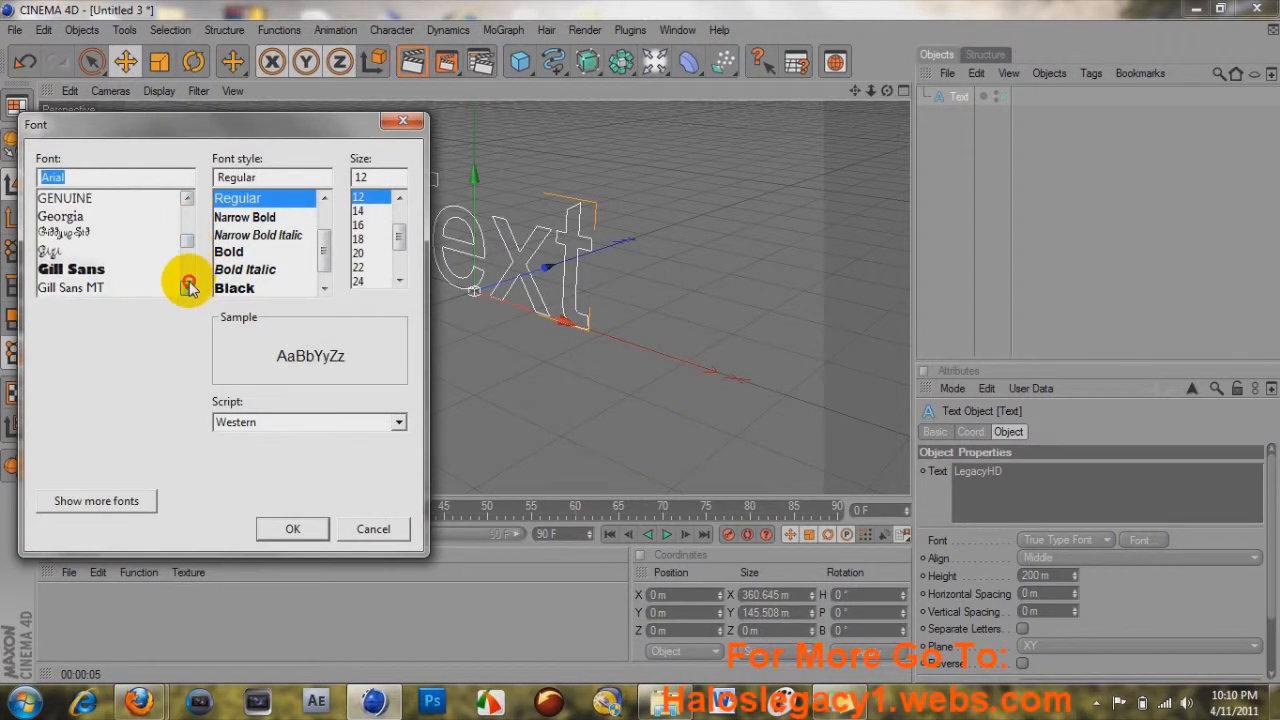
left_click(66, 216)
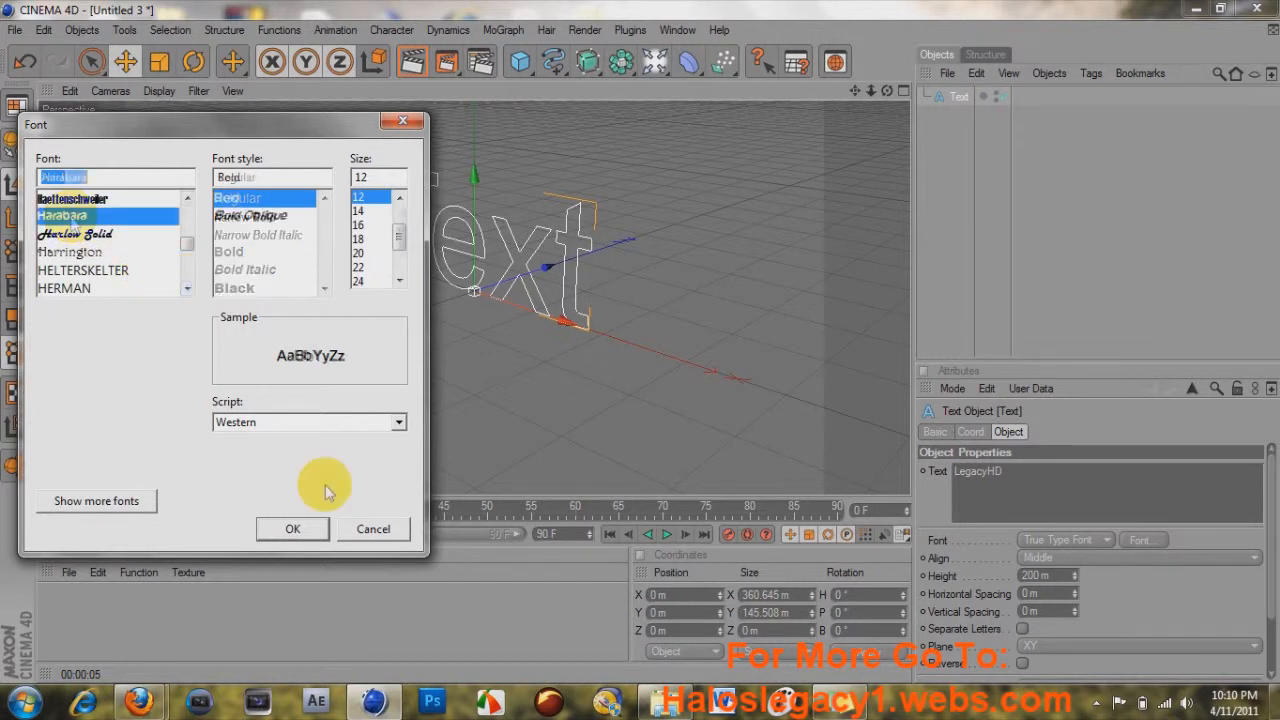
left_click(293, 529)
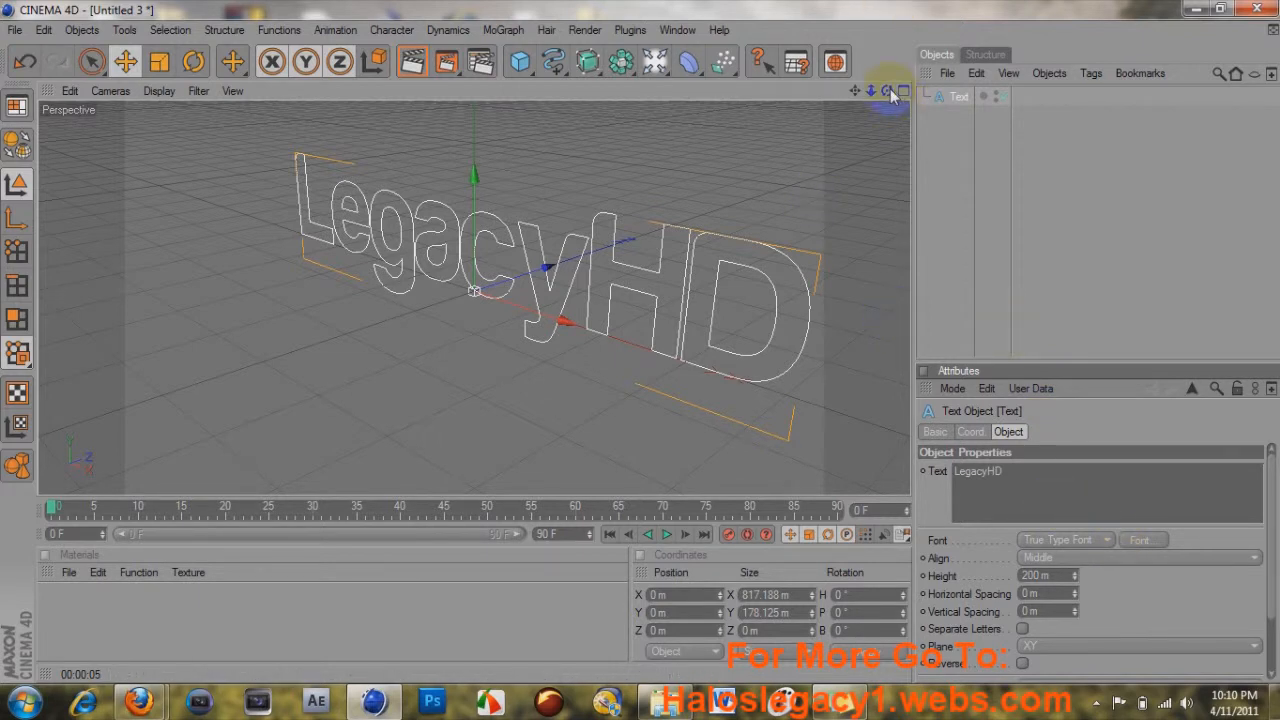
Step: Add an Extrude NURBS object and make the text spline its child so the lettering becomes solid
left_click(641, 343)
left_click_drag(638, 342, 641, 342, "alt")
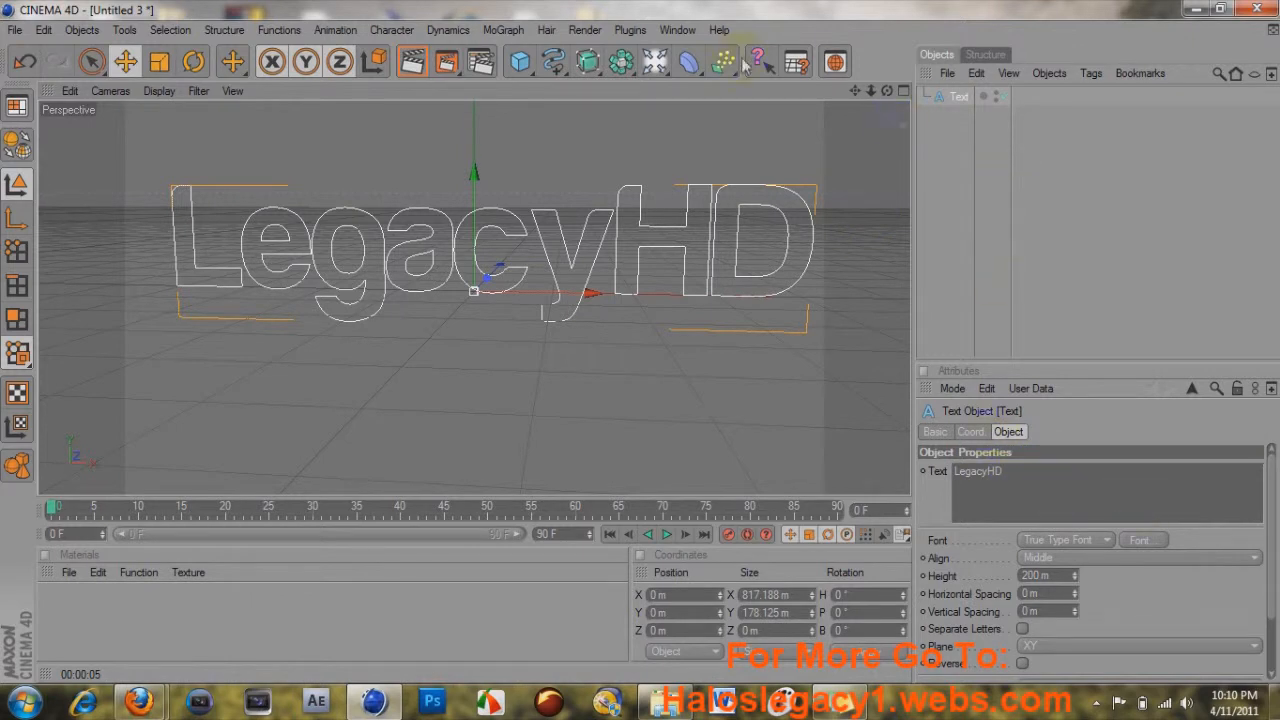
left_click(595, 65)
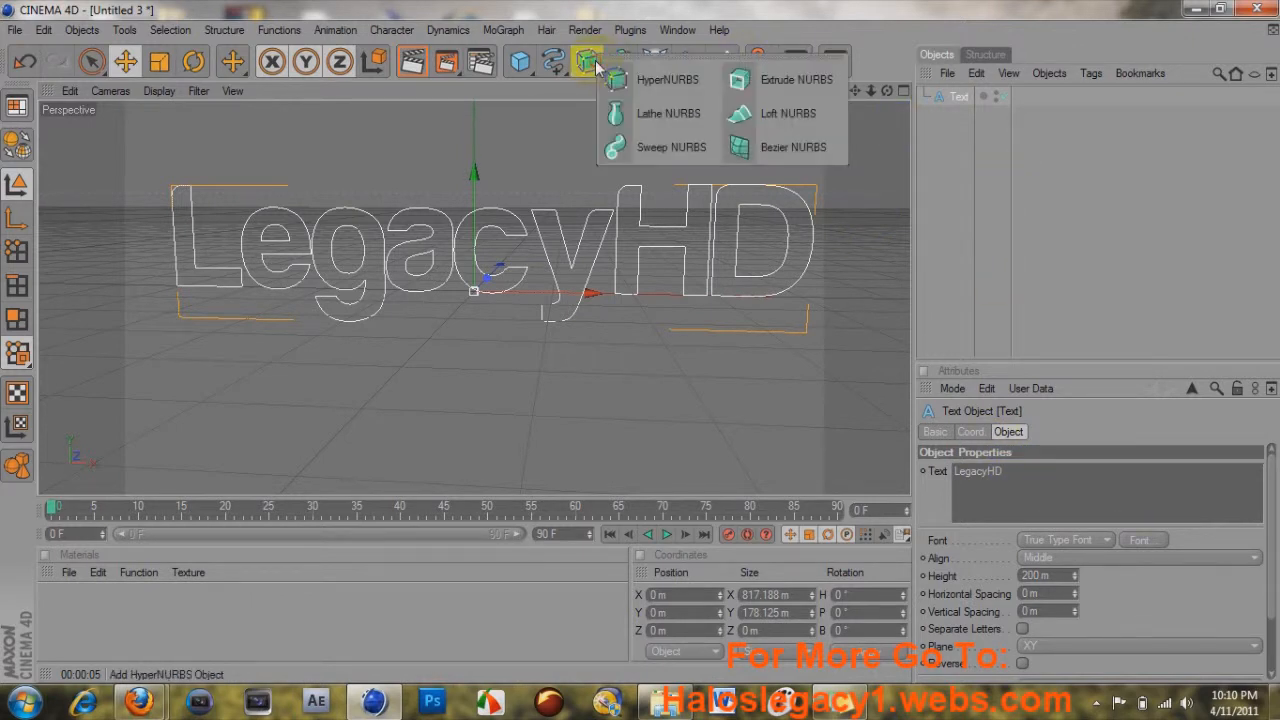
left_click(805, 80)
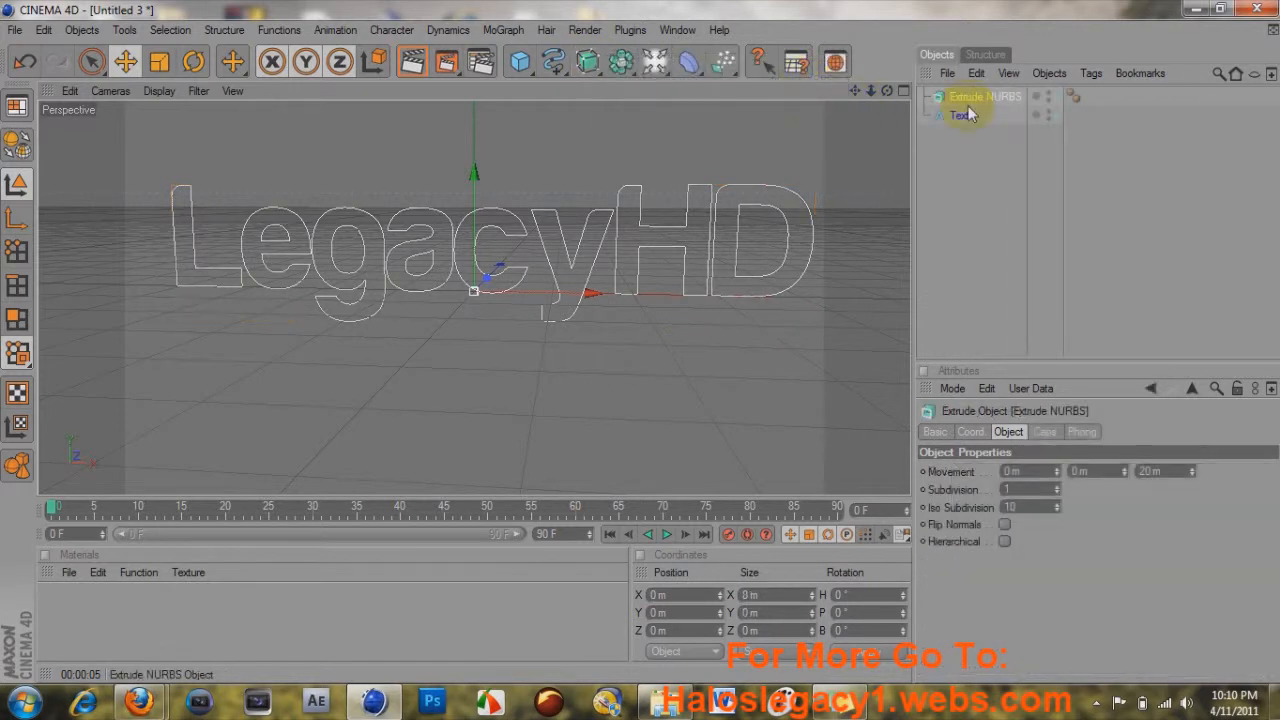
left_click_drag(966, 116, 975, 100)
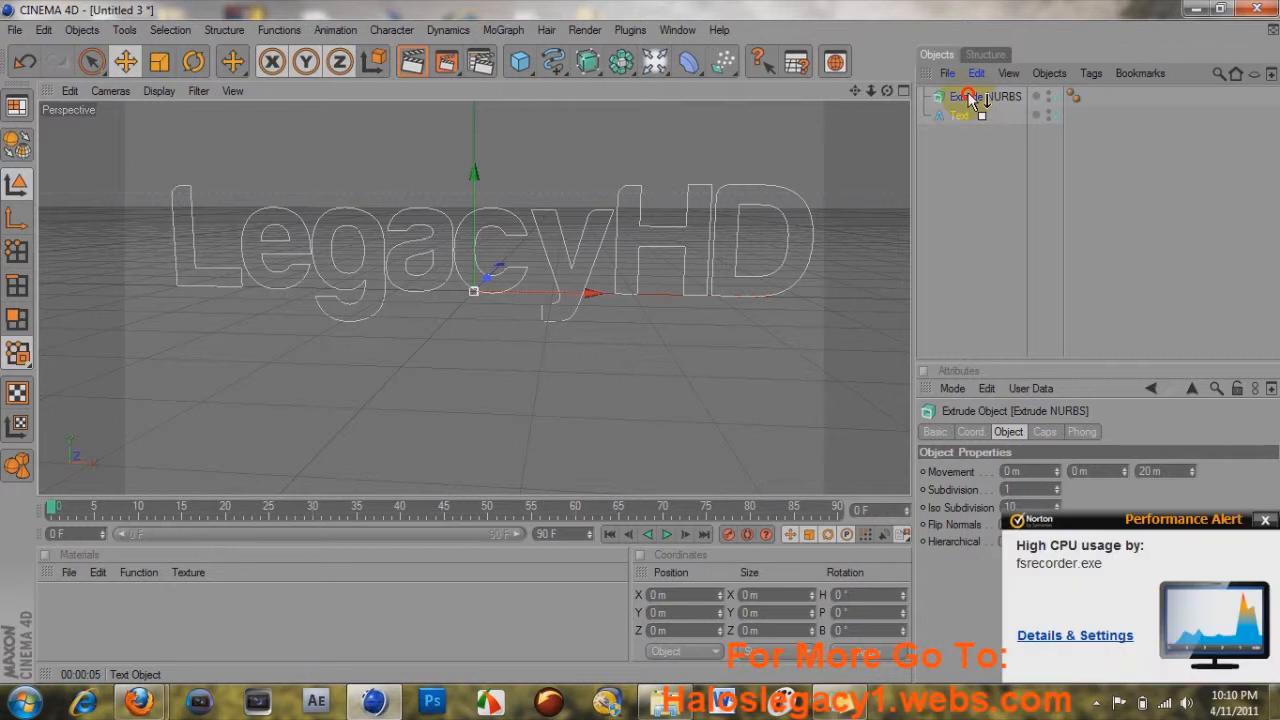
left_click_drag(968, 93, 968, 93)
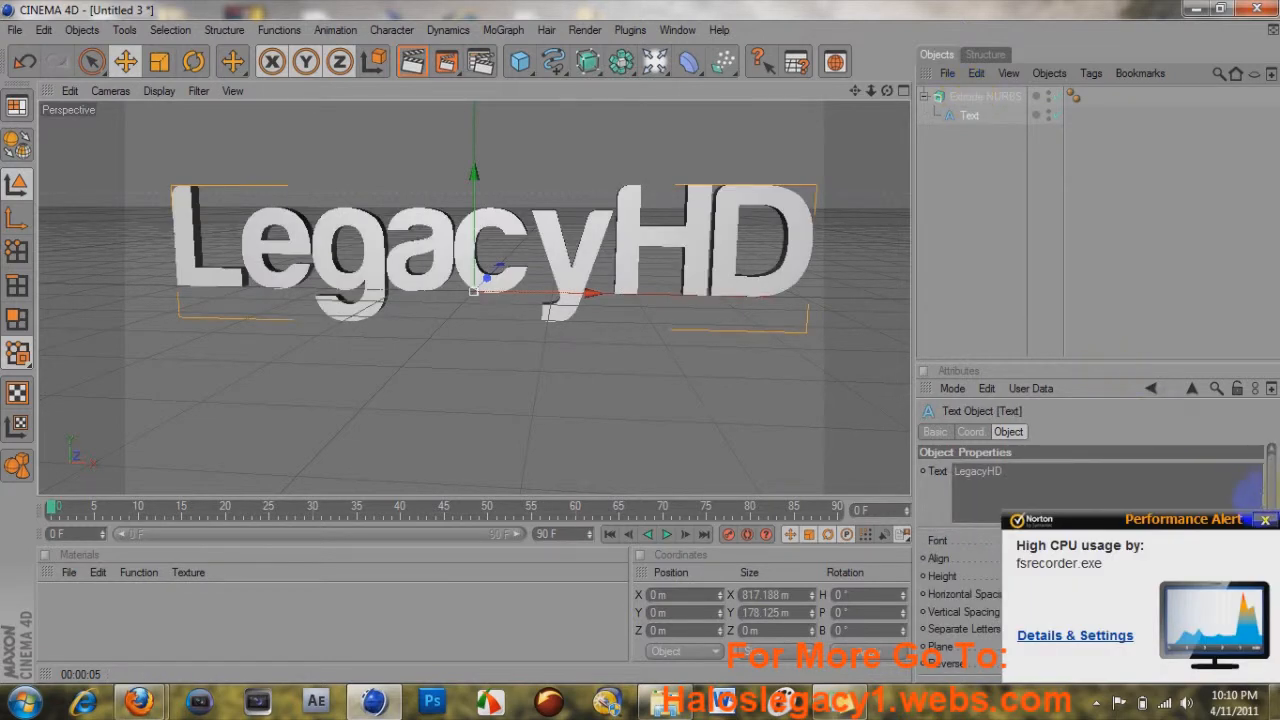
left_click(1266, 520)
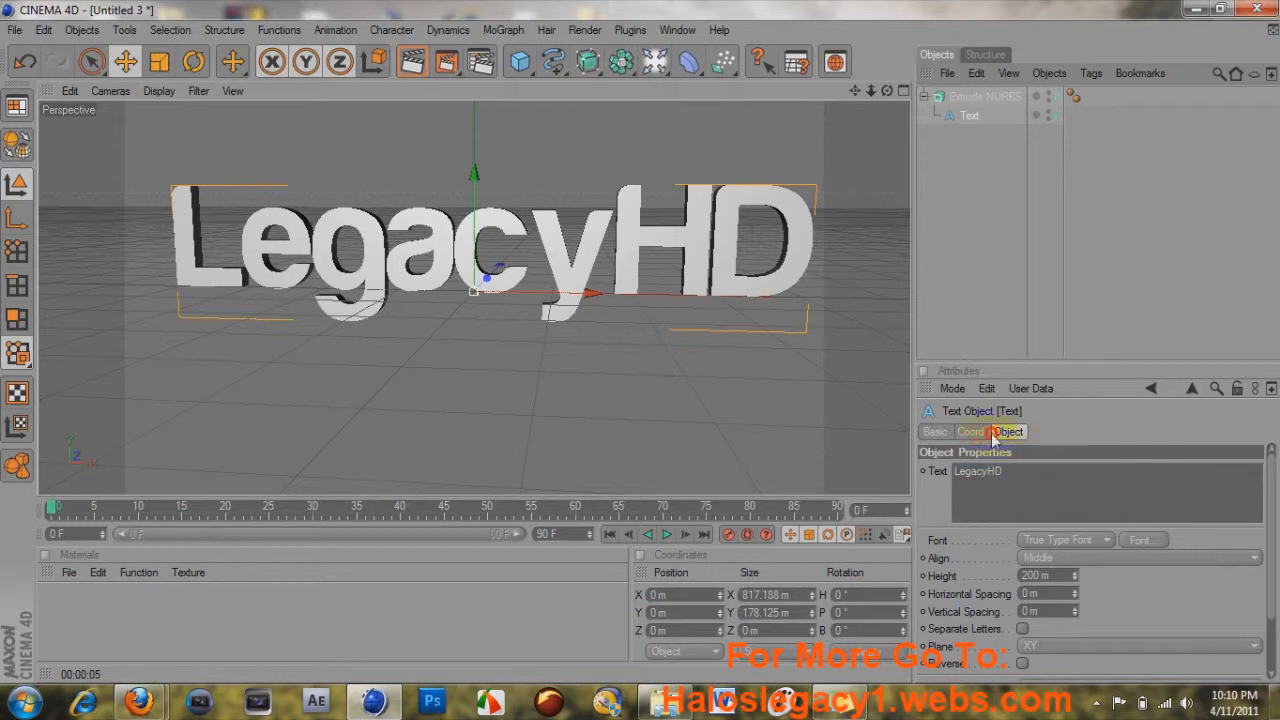
Step: Set the Extrude NURBS Z movement to 100 m to deepen the lettering
left_click(994, 96)
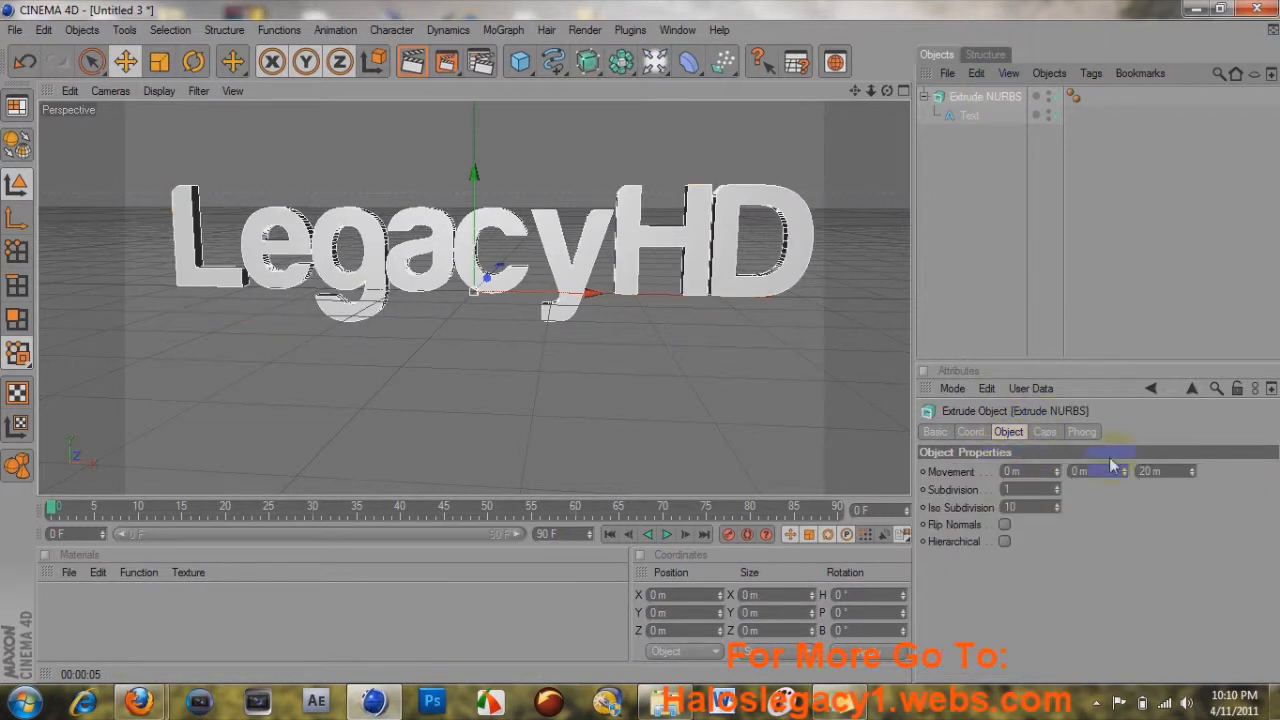
left_click(1150, 470)
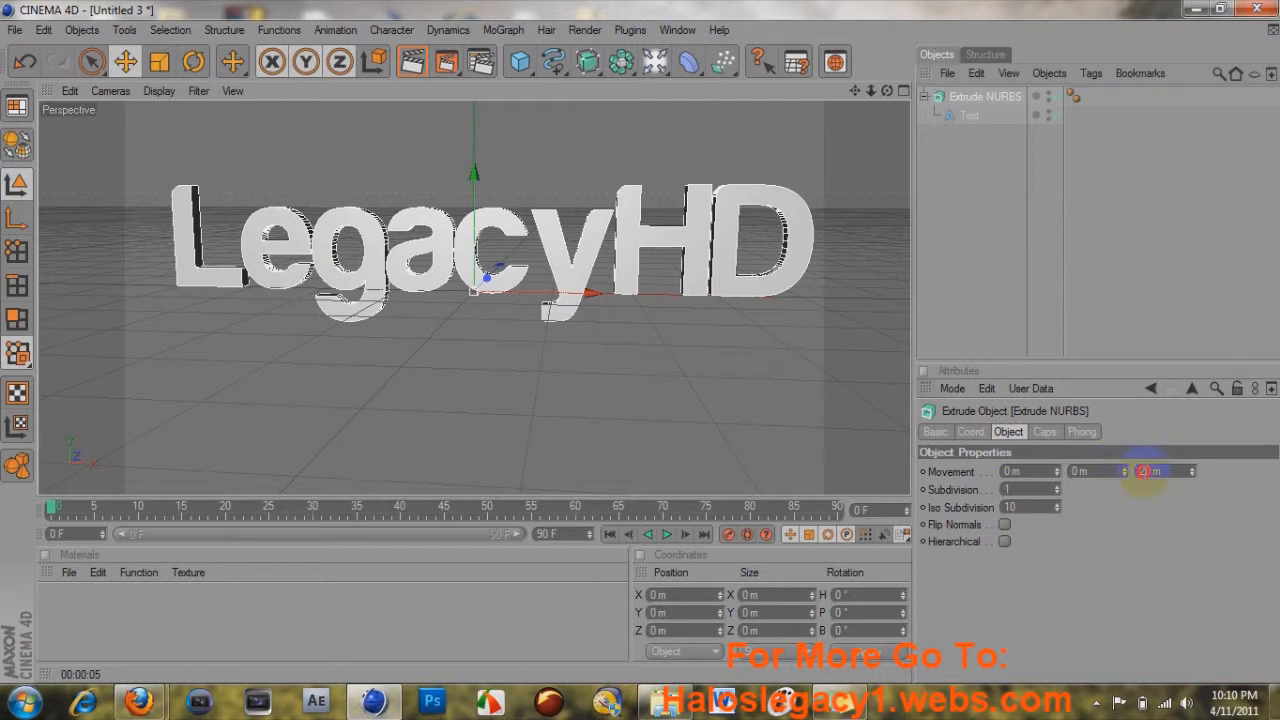
key("BackSpace")
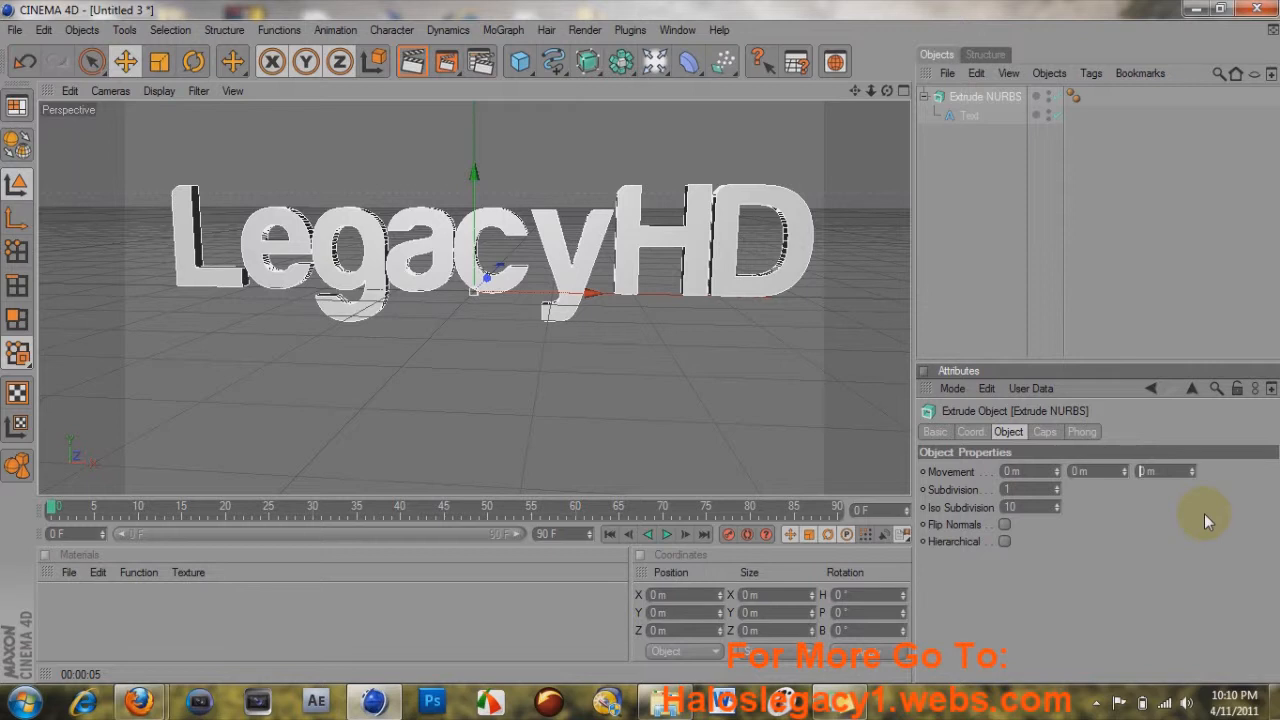
type("10")
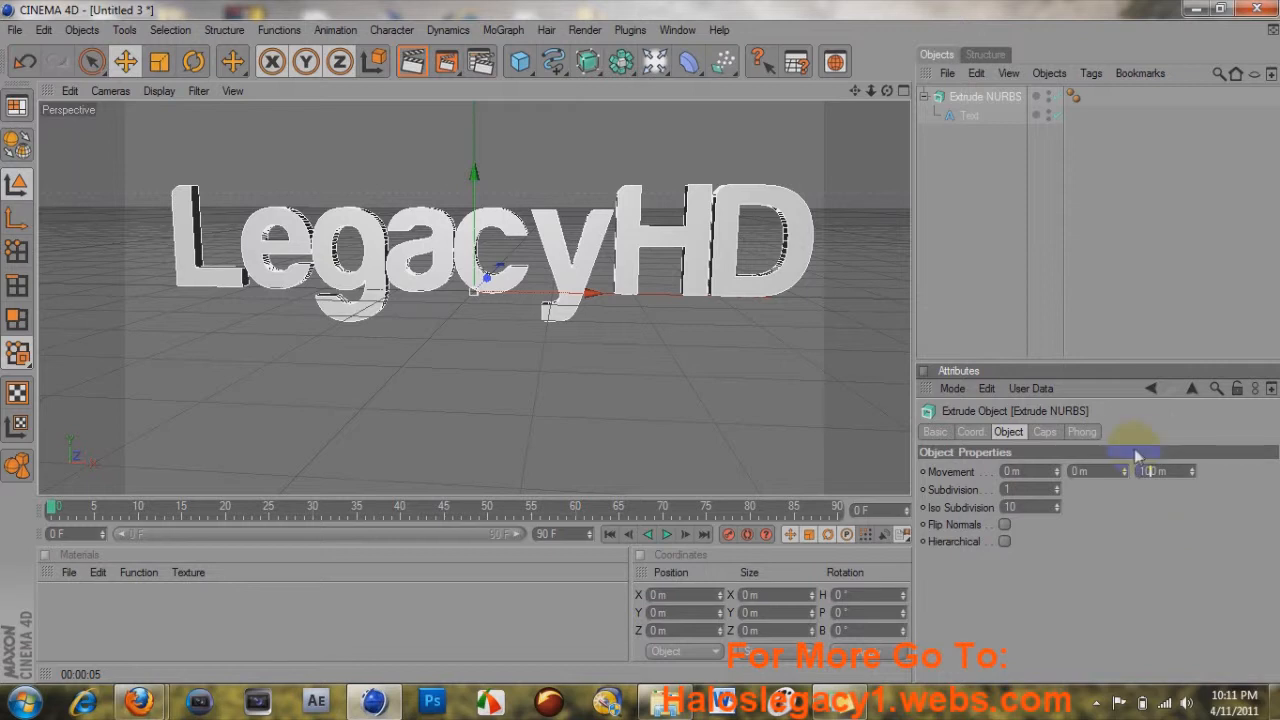
left_click(1173, 410)
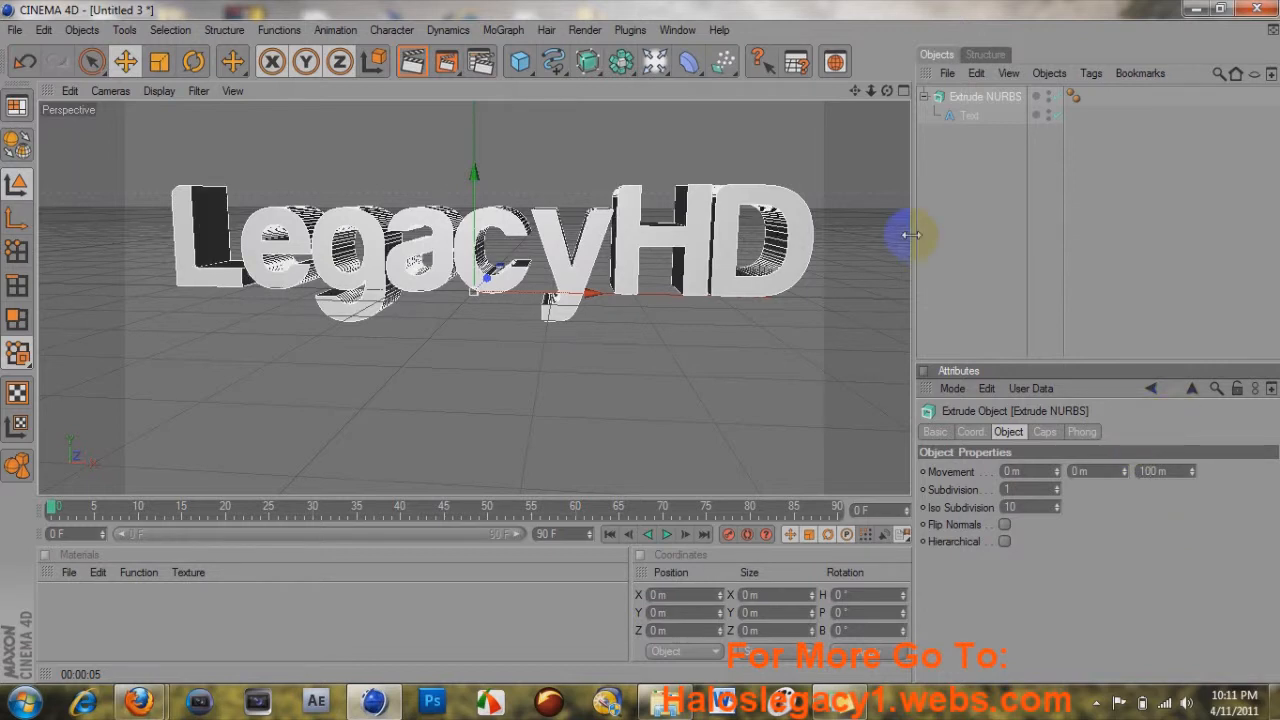
Step: Set both the start and end caps of the Extrude NURBS to Fillet Cap, leaving the object deselected
left_click_drag(887, 91, 887, 91)
left_click_drag(641, 343, 640, 342)
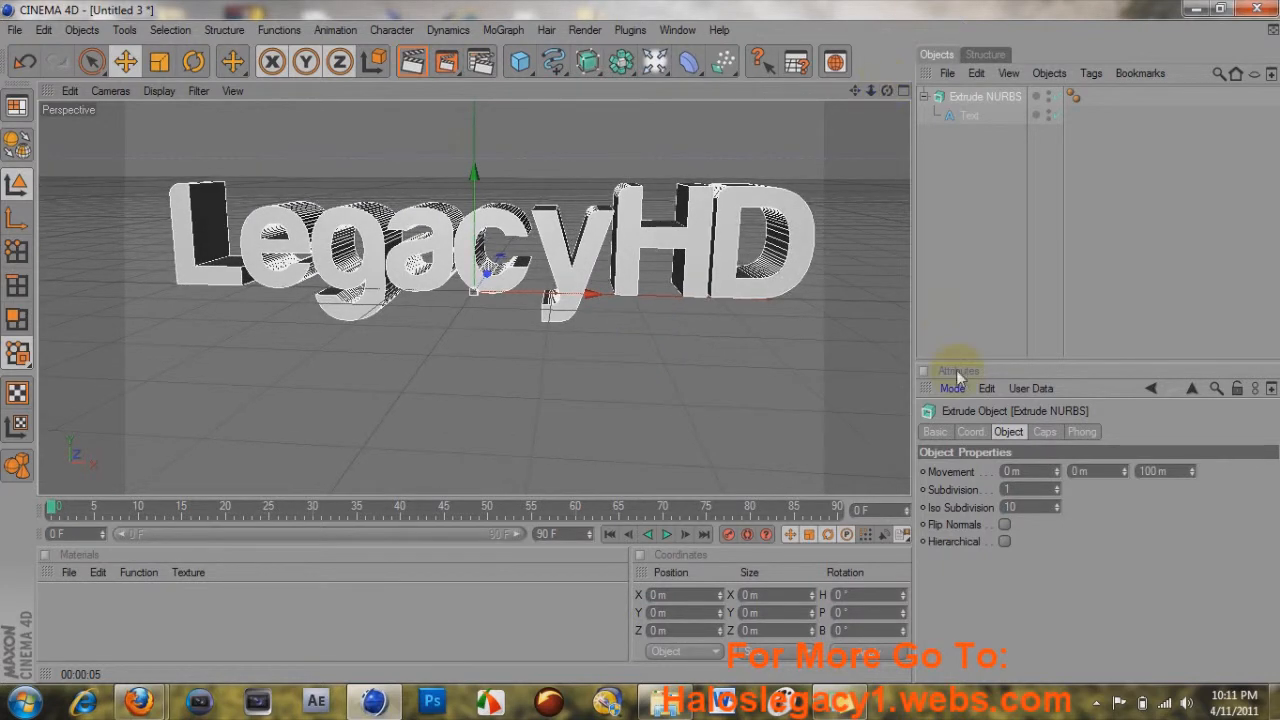
left_click(1047, 433)
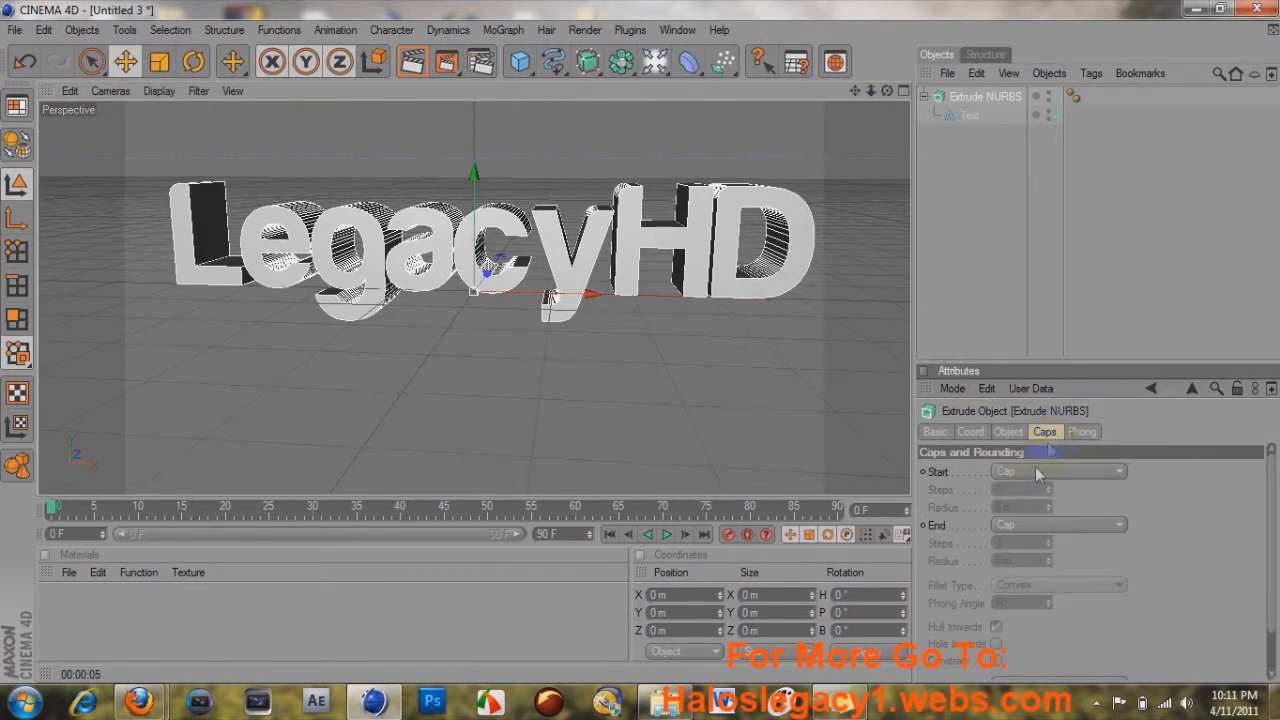
left_click(1035, 470)
left_click(1038, 543)
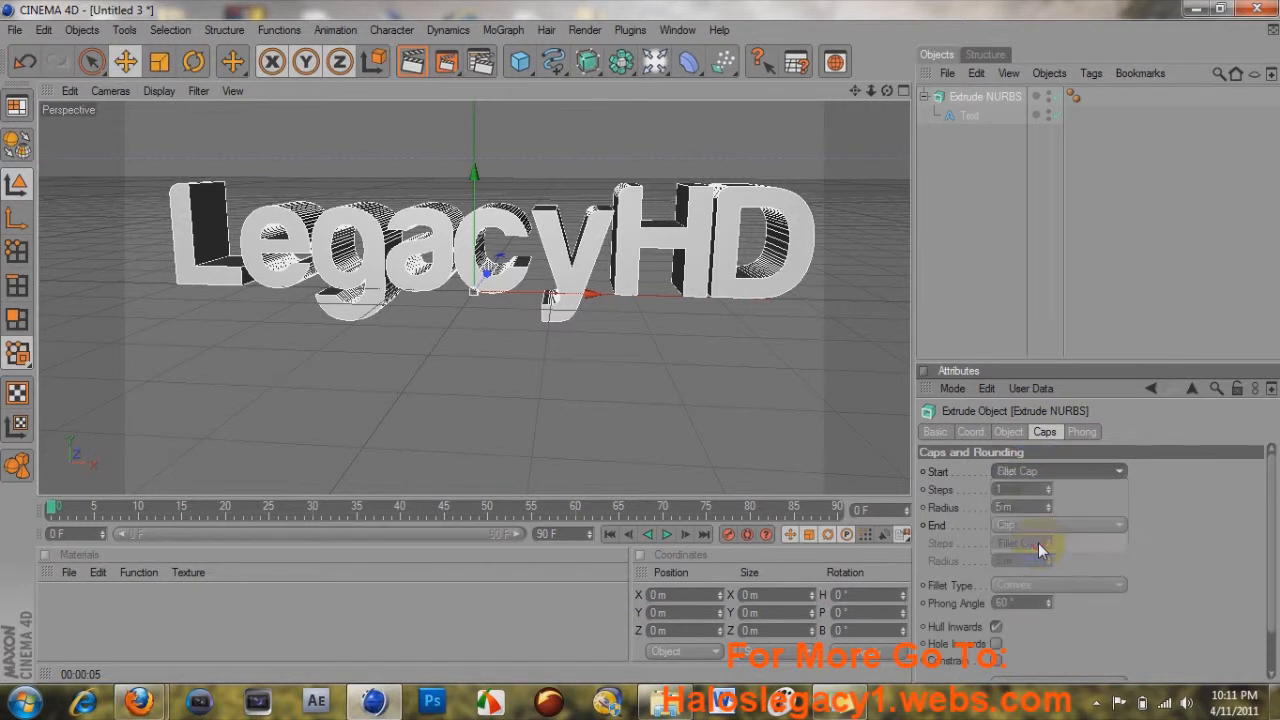
left_click(1041, 526)
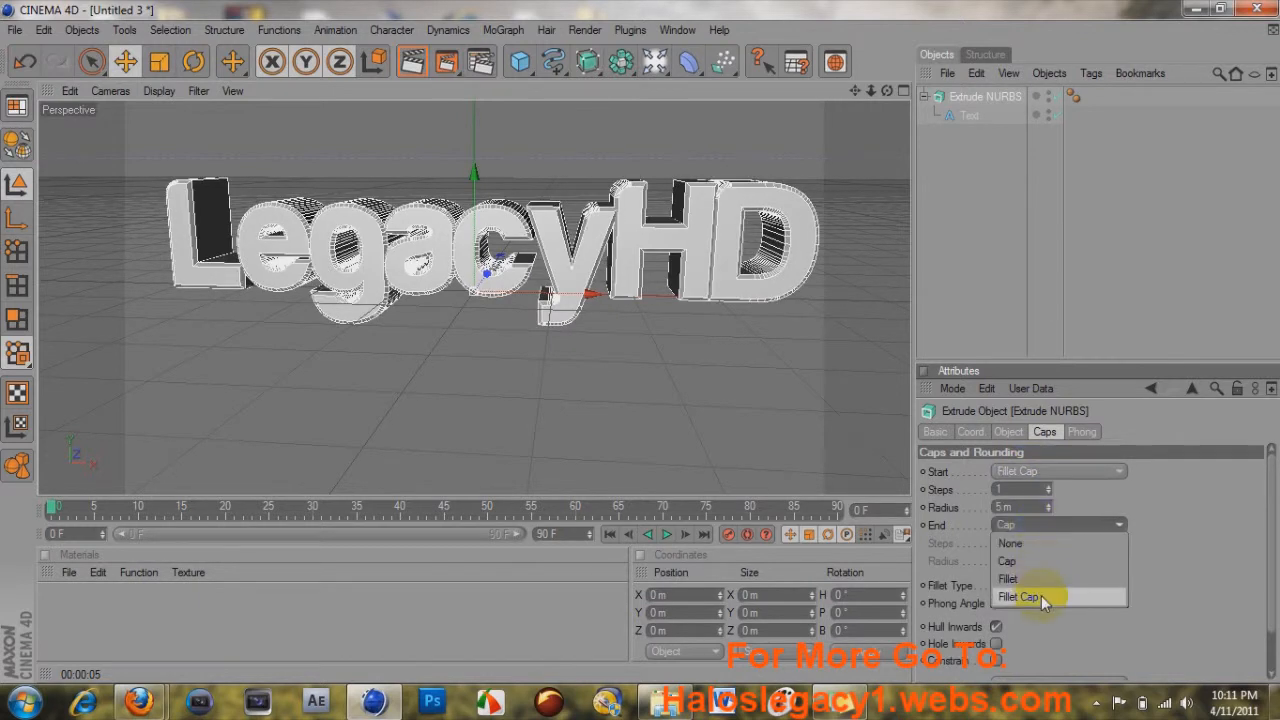
left_click(1041, 595)
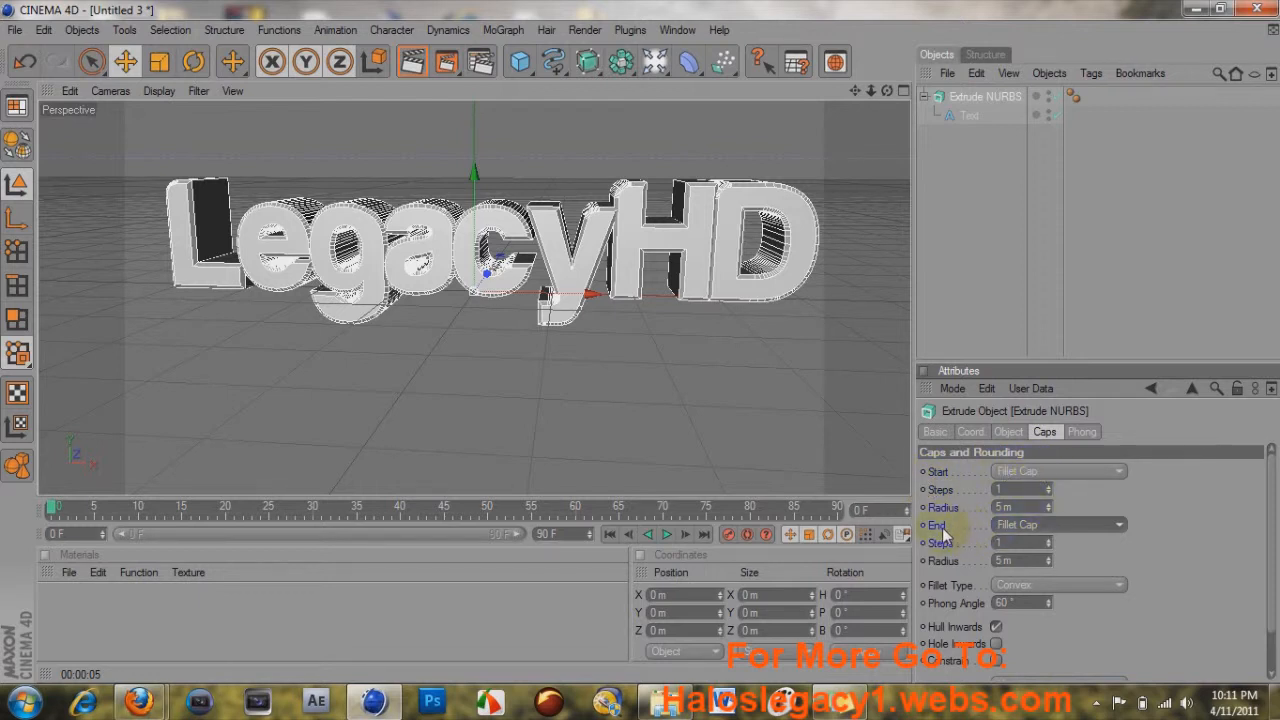
left_click(1142, 274)
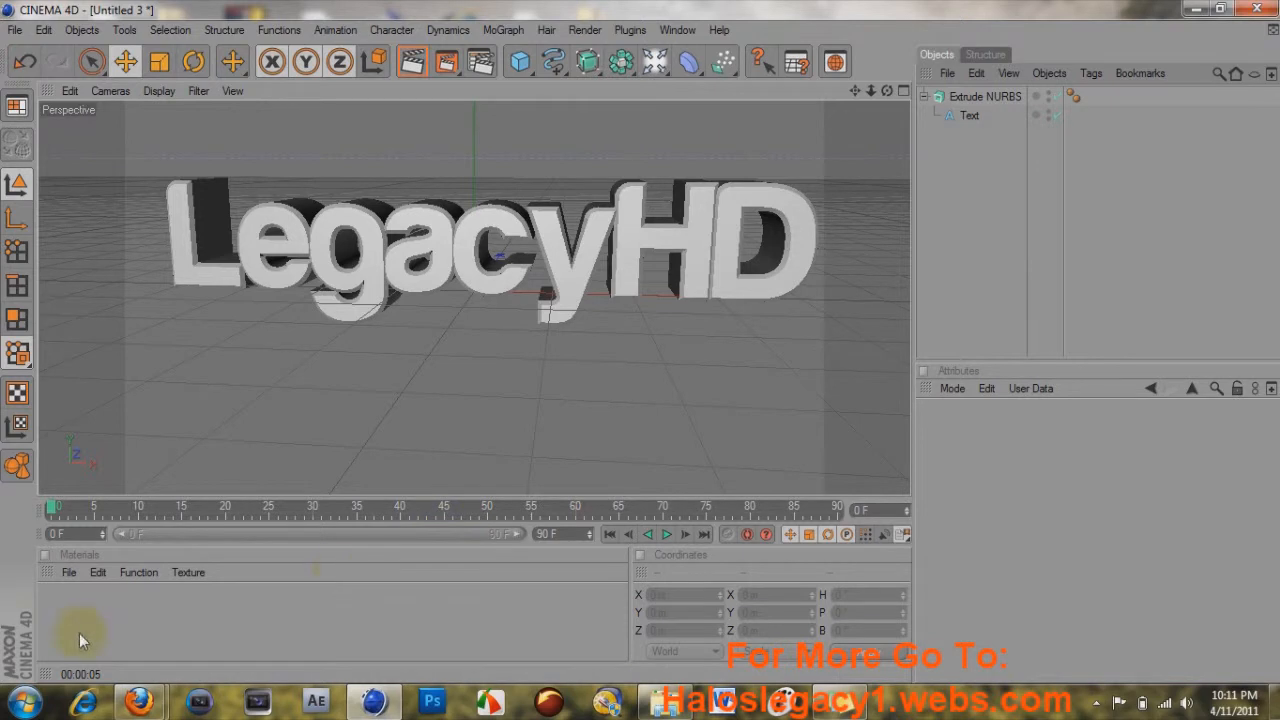
Step: Create a Nukei shader material and set its Diffuse A color to a bright orange-red
left_click(69, 572)
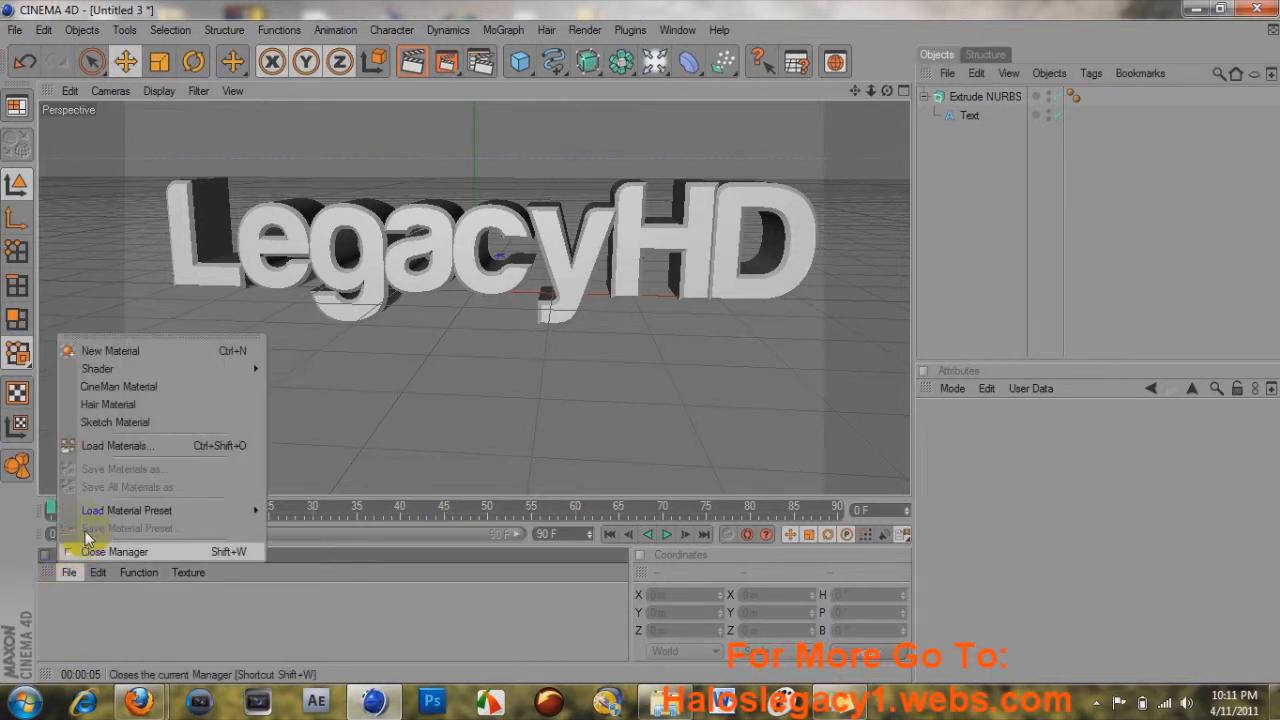
mouse_move(151, 367)
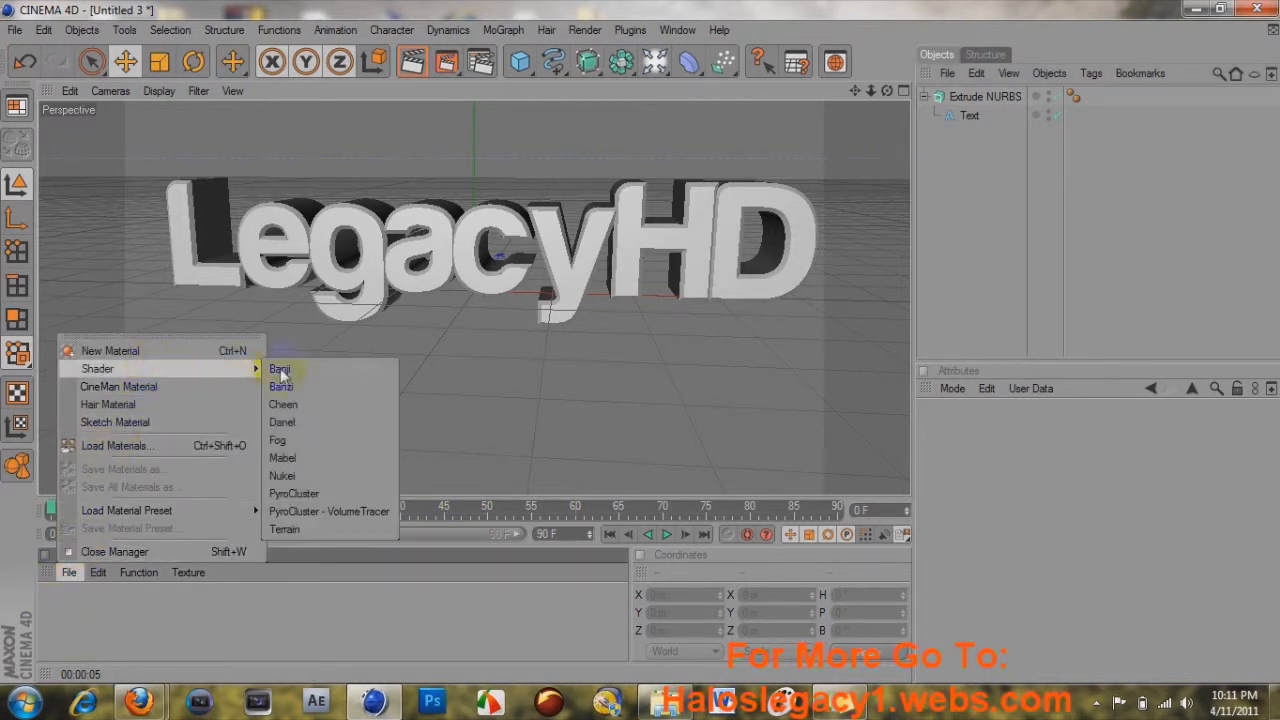
left_click(313, 477)
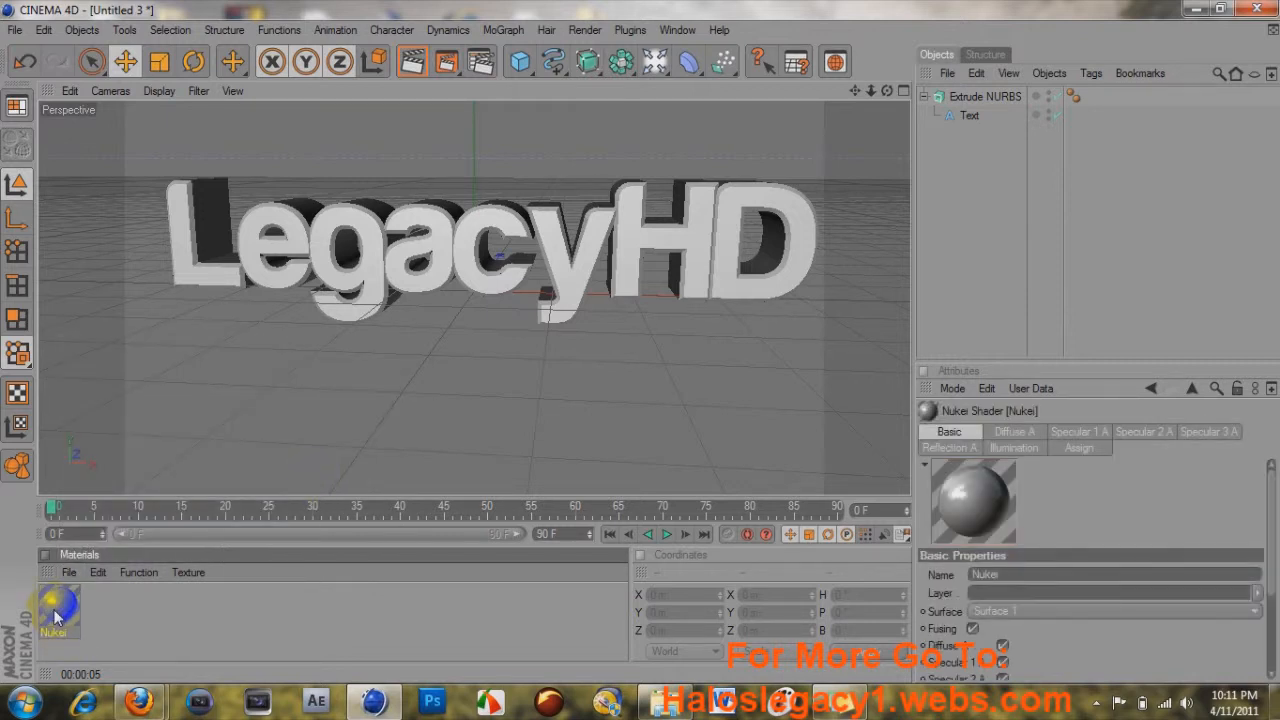
double_click(55, 617)
left_click(480, 193)
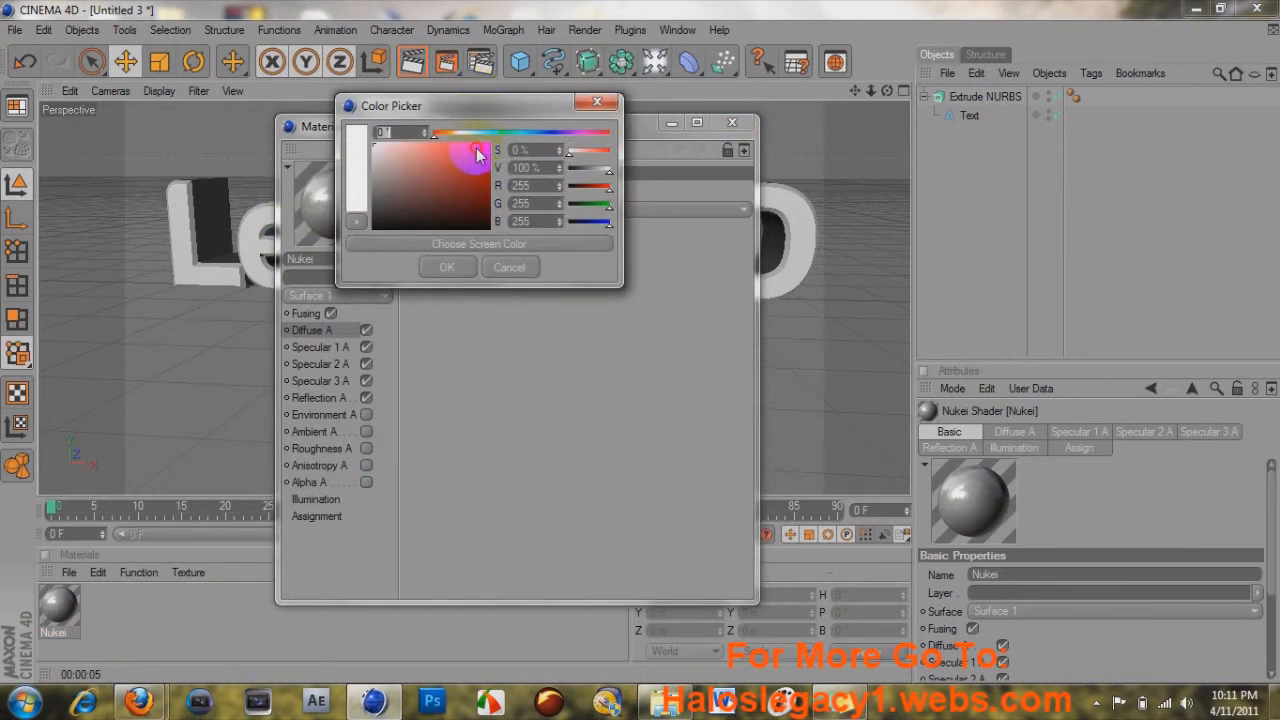
left_click(477, 152)
left_click(447, 268)
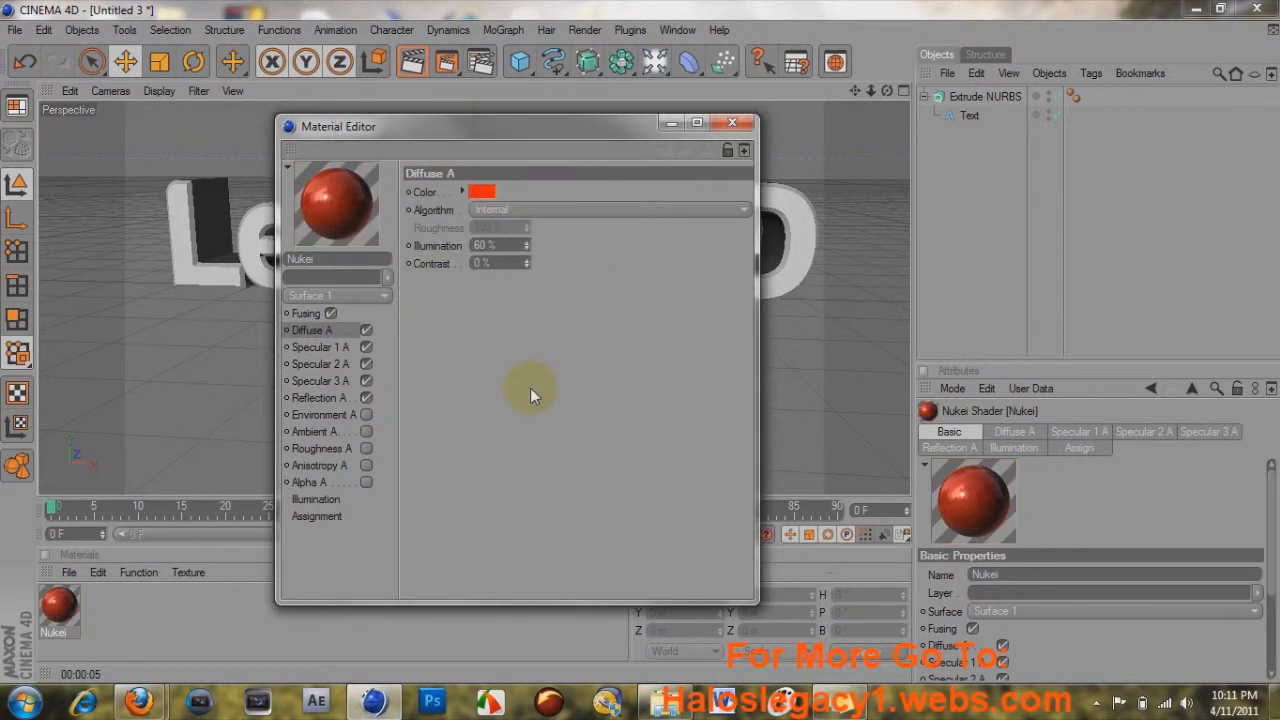
left_click(732, 122)
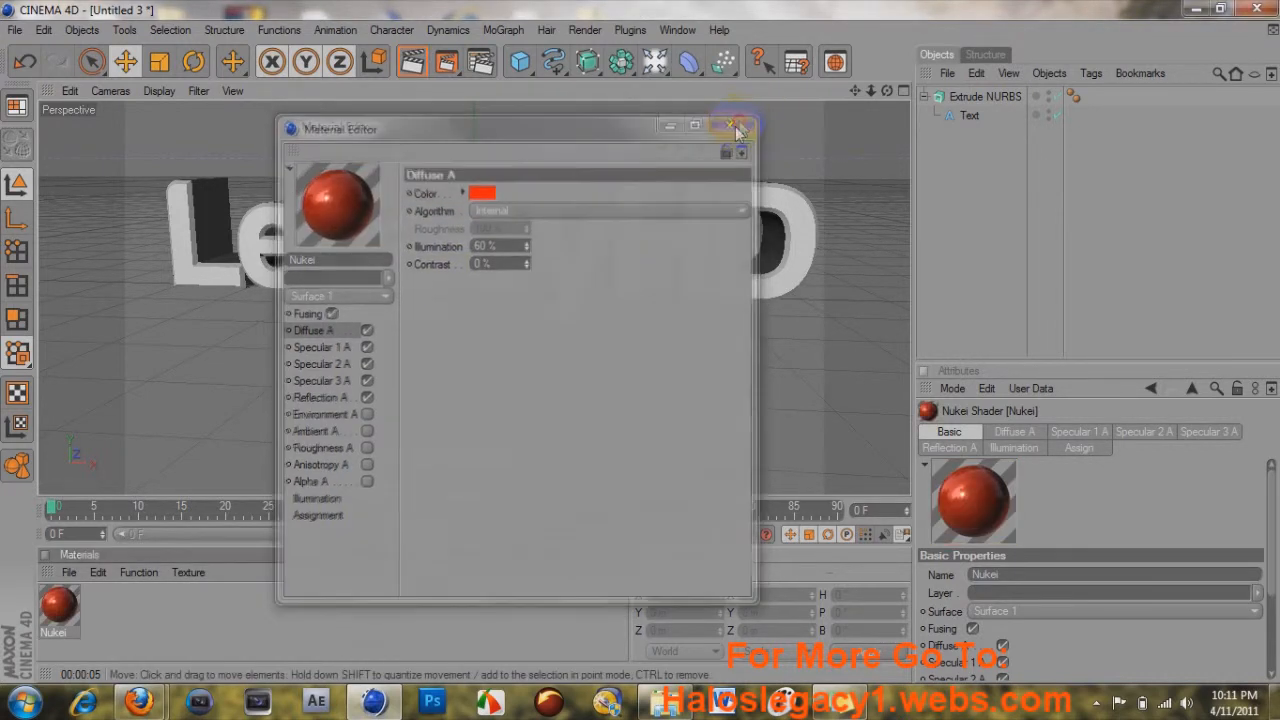
Step: Create a second Nukei shader material and set its Diffuse A color to black
left_click(77, 578)
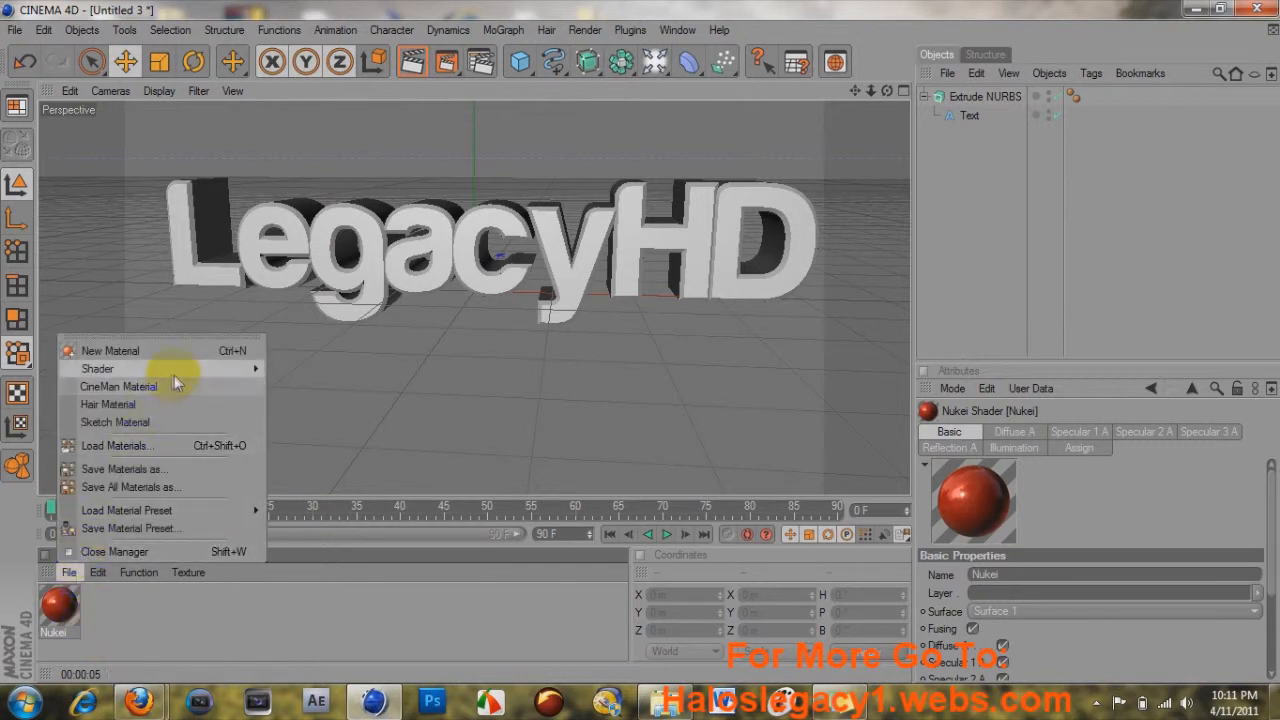
mouse_move(185, 373)
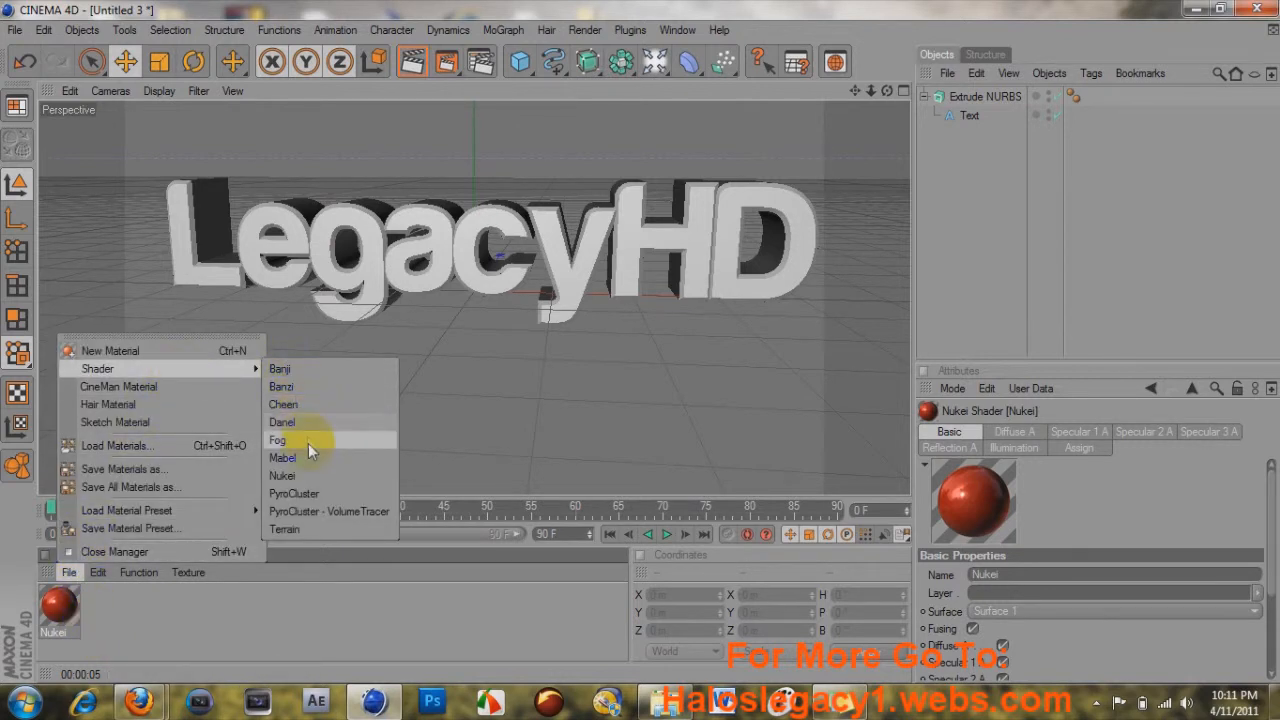
left_click(311, 478)
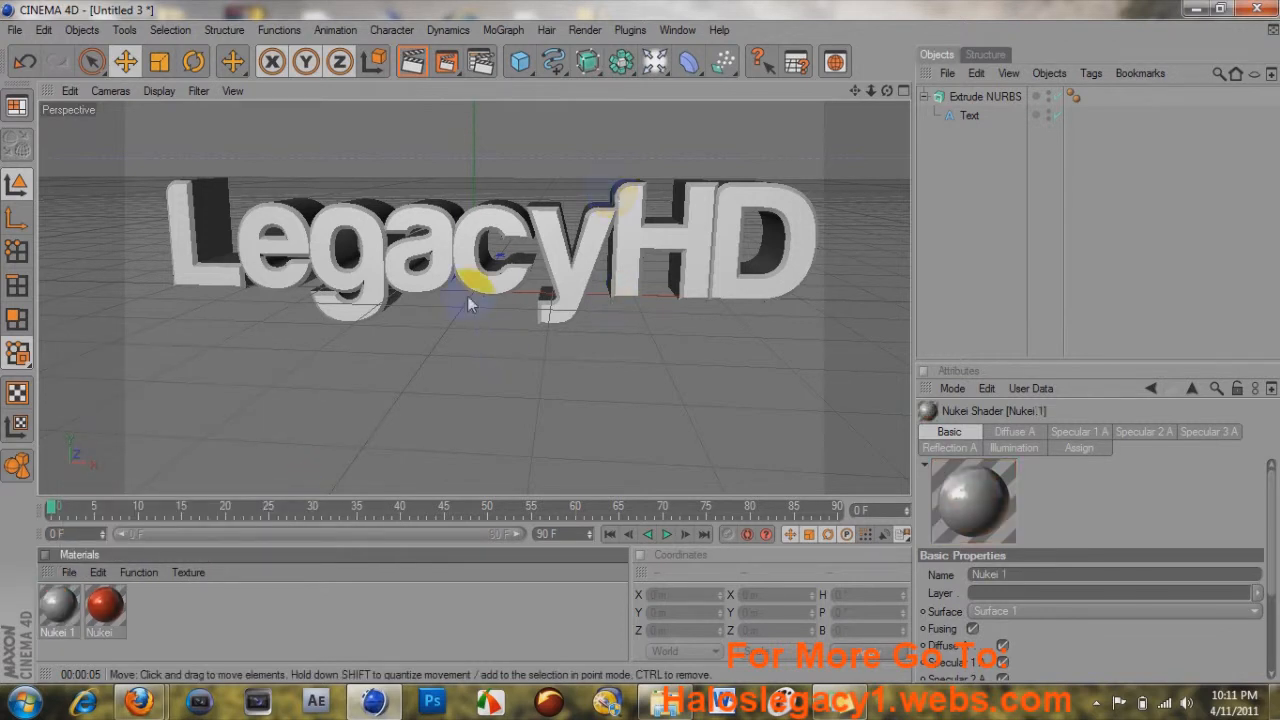
double_click(60, 605)
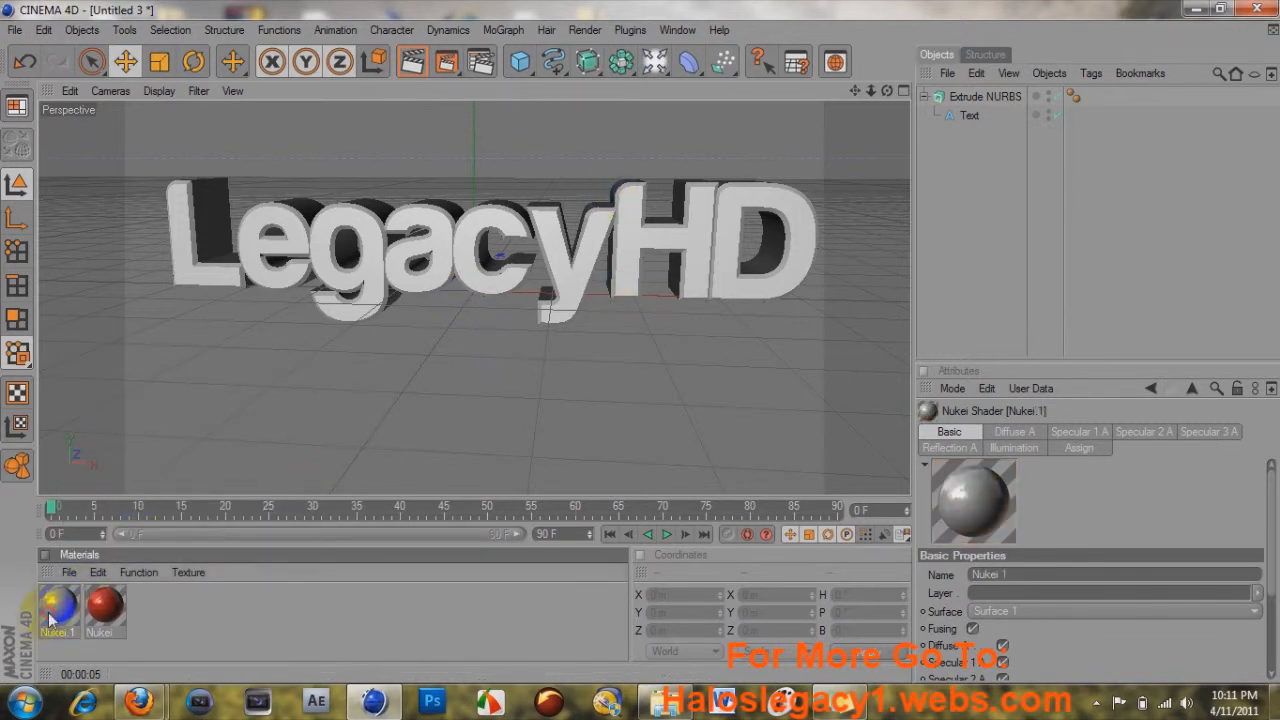
left_click(486, 192)
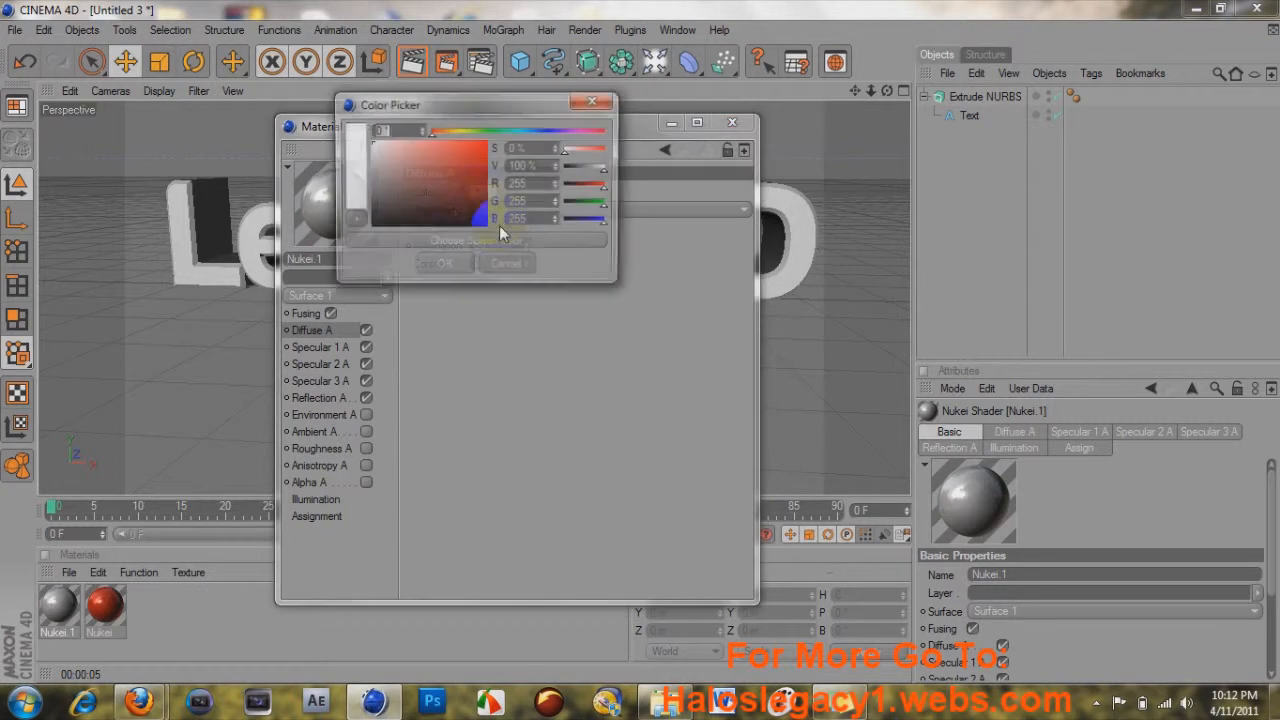
left_click_drag(448, 200, 362, 238)
left_click(463, 268)
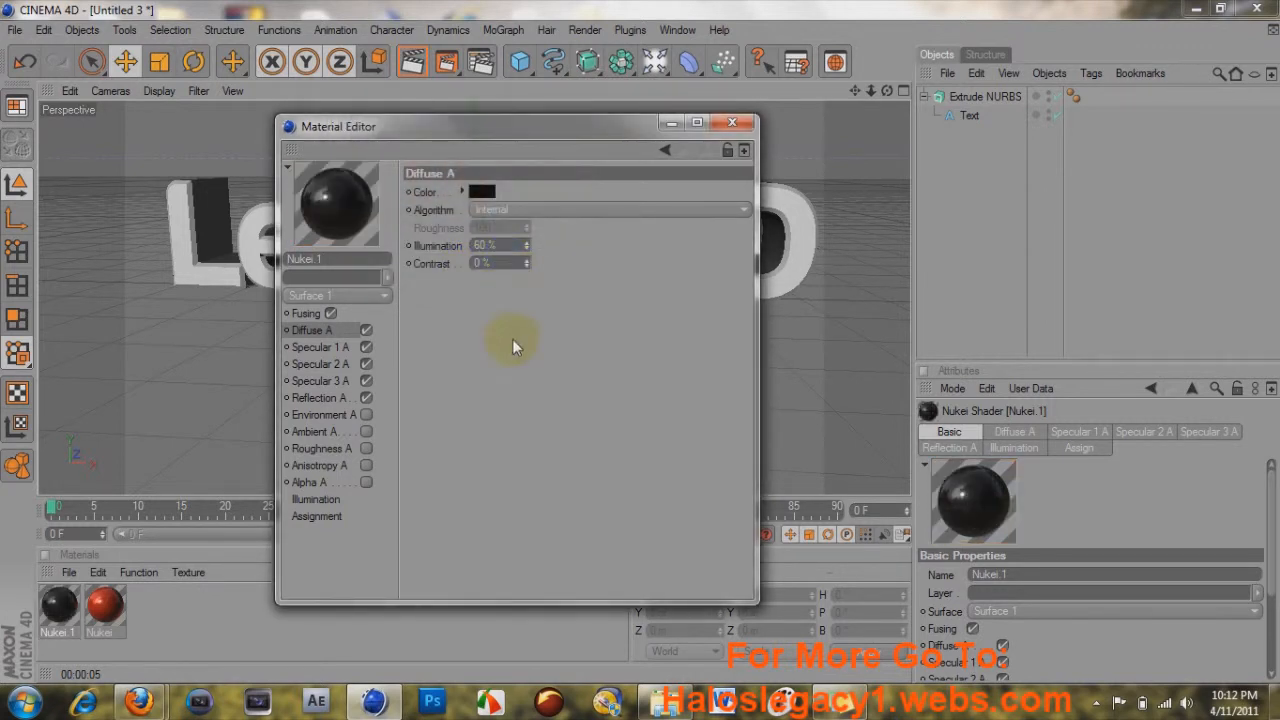
Step: Close the material editor and apply the black Nukei.1 material, followed by the red Nukei material, to the Extrude NURBS
left_click(741, 124)
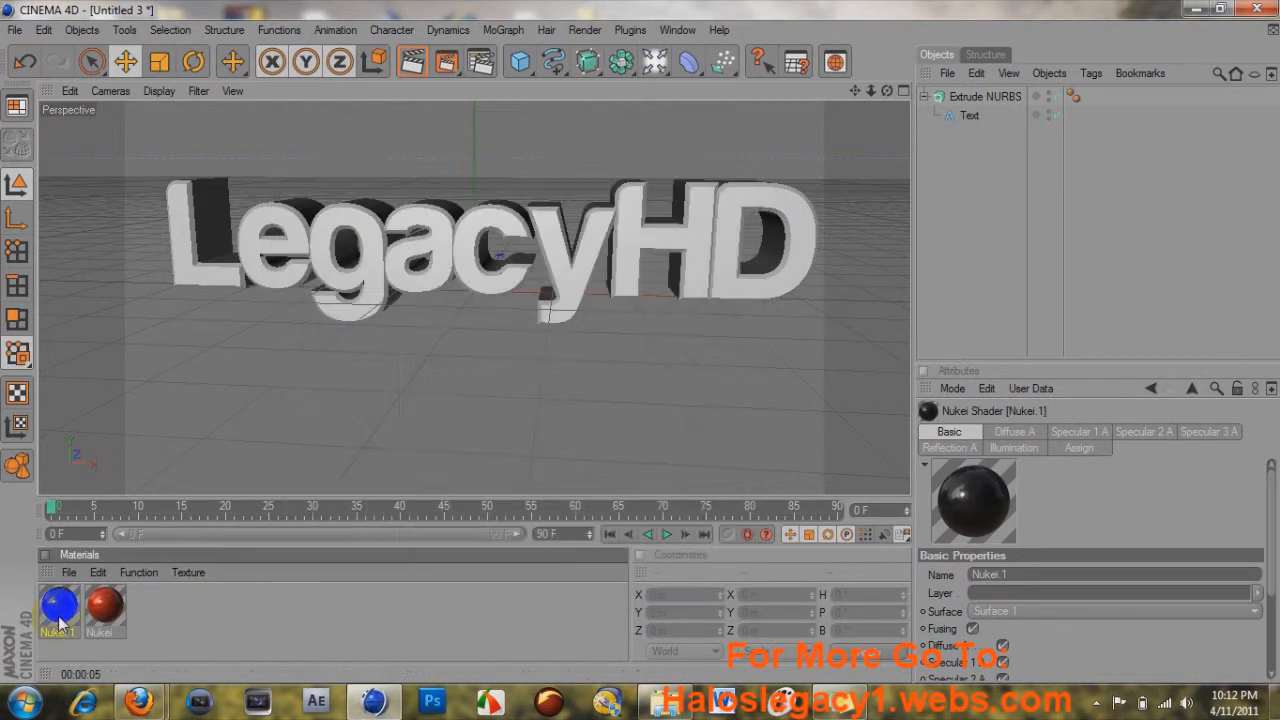
left_click_drag(68, 603, 1032, 96)
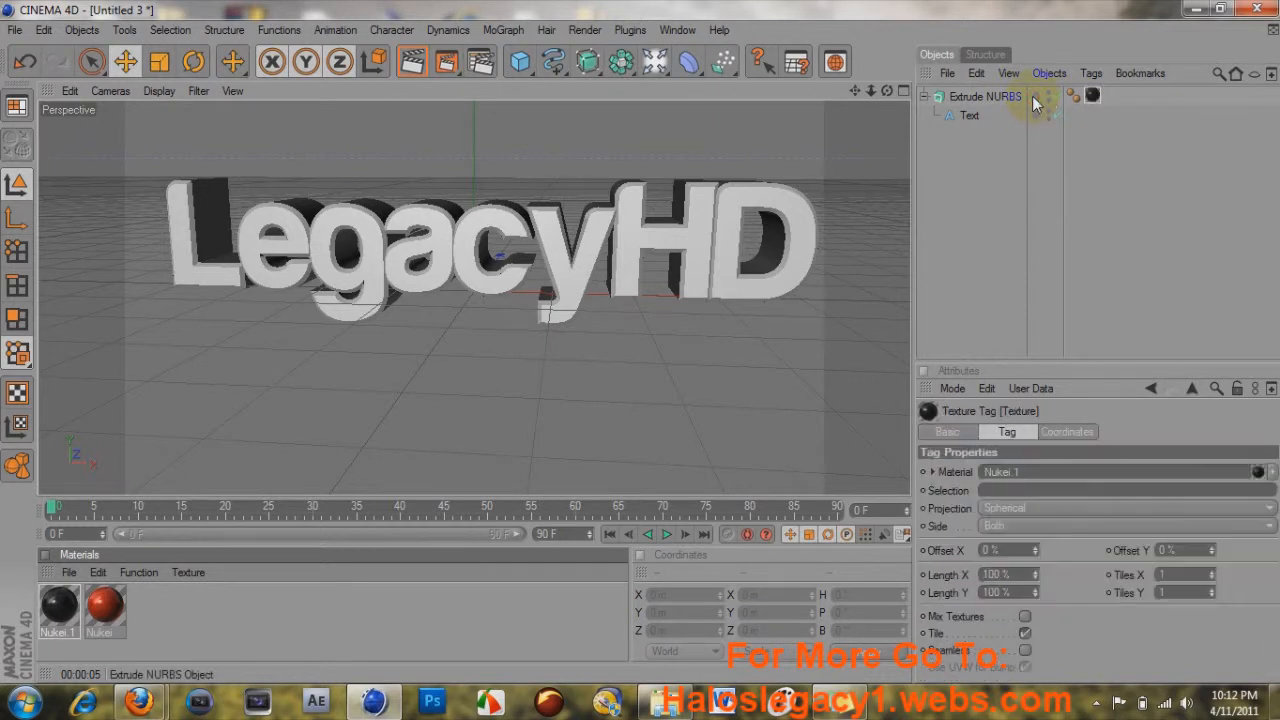
left_click_drag(121, 604, 1028, 92)
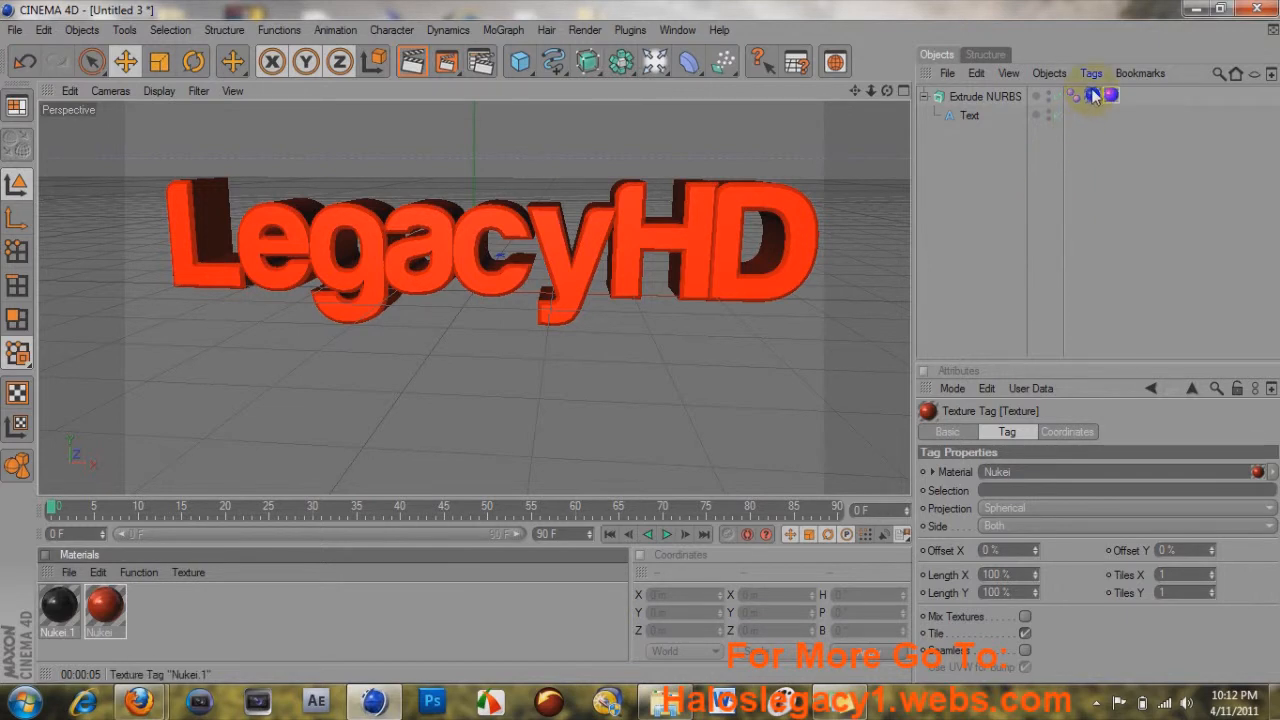
Step: Restrict the red material's texture tag to the front cap selection of the lettering and render the view to check it
left_click(1032, 489)
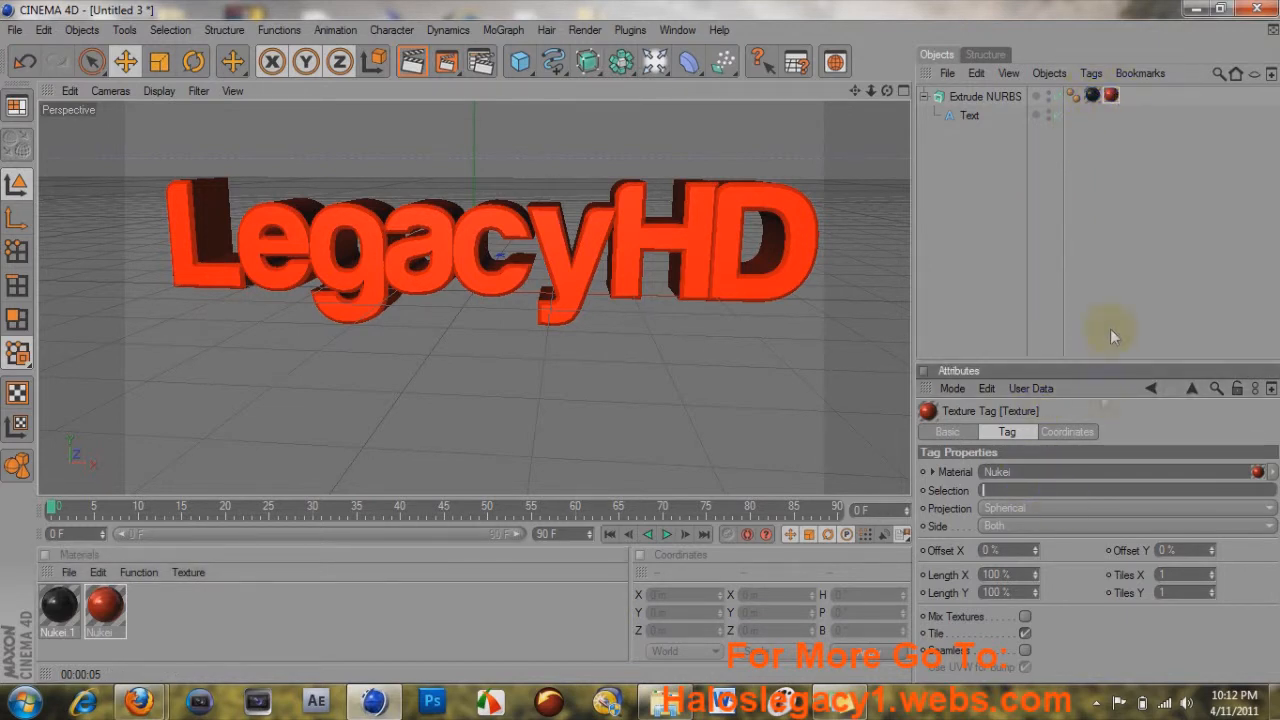
left_click(1119, 274)
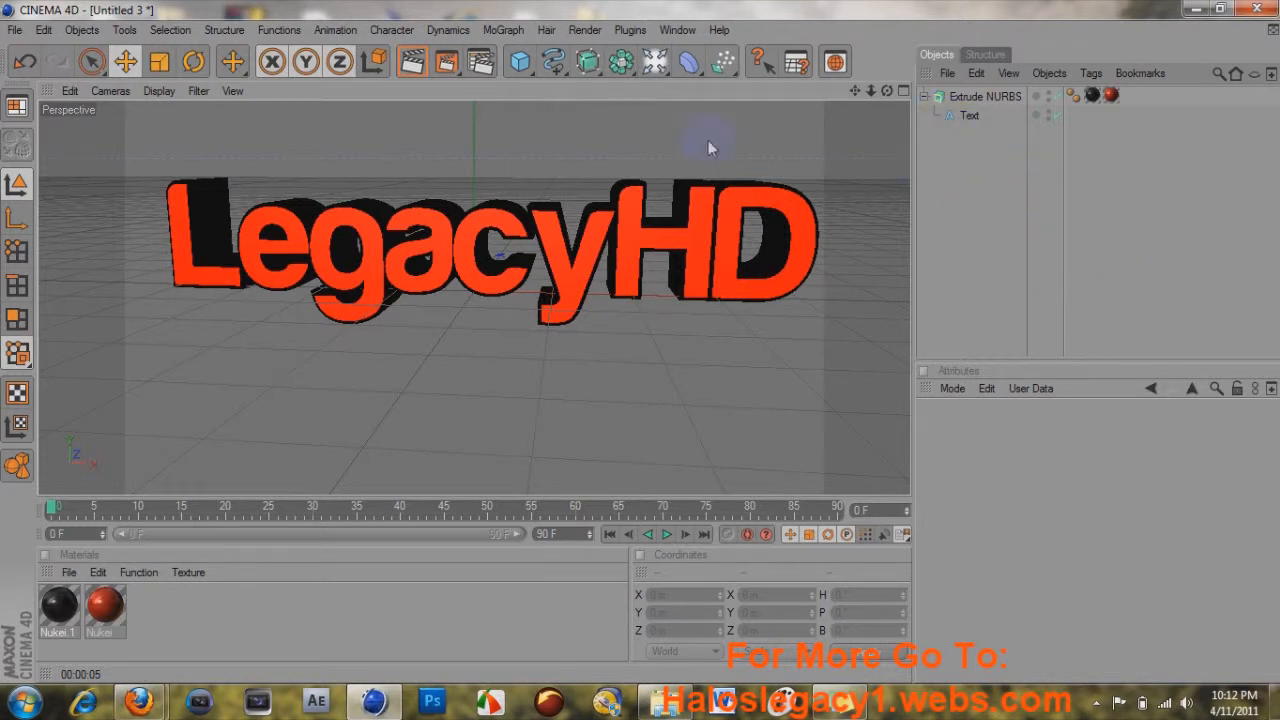
left_click(414, 66)
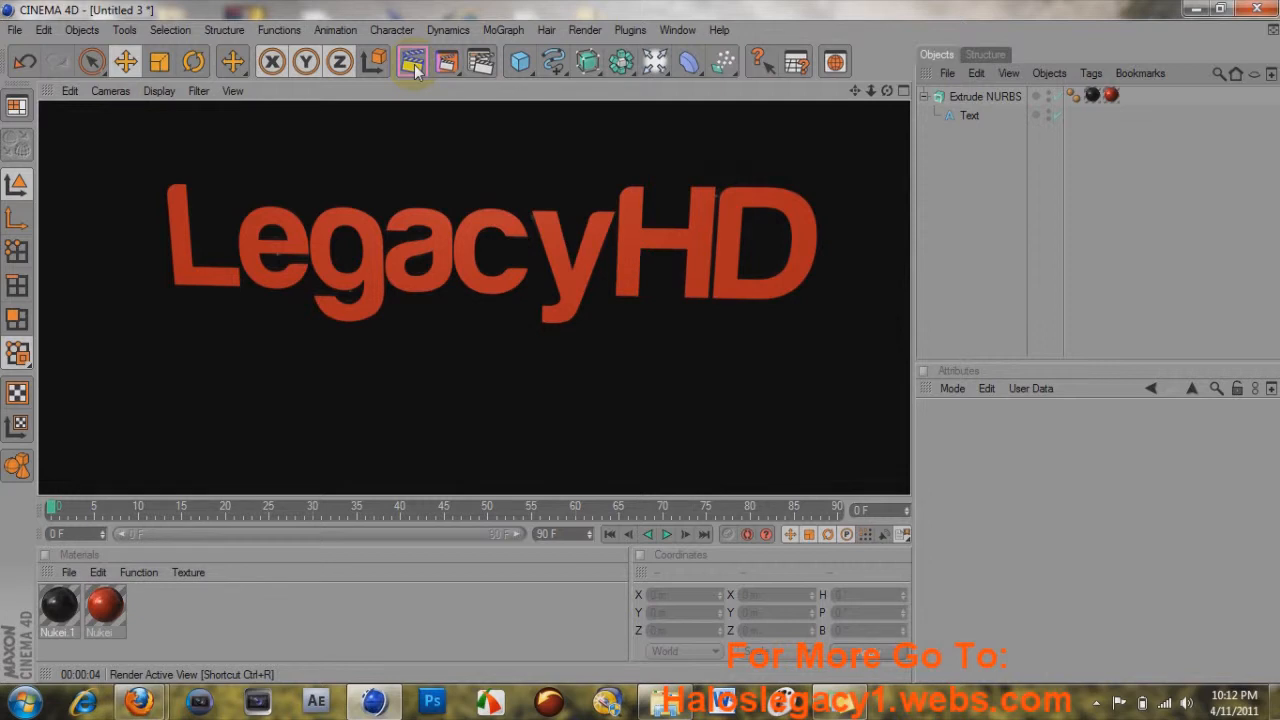
left_click(972, 222)
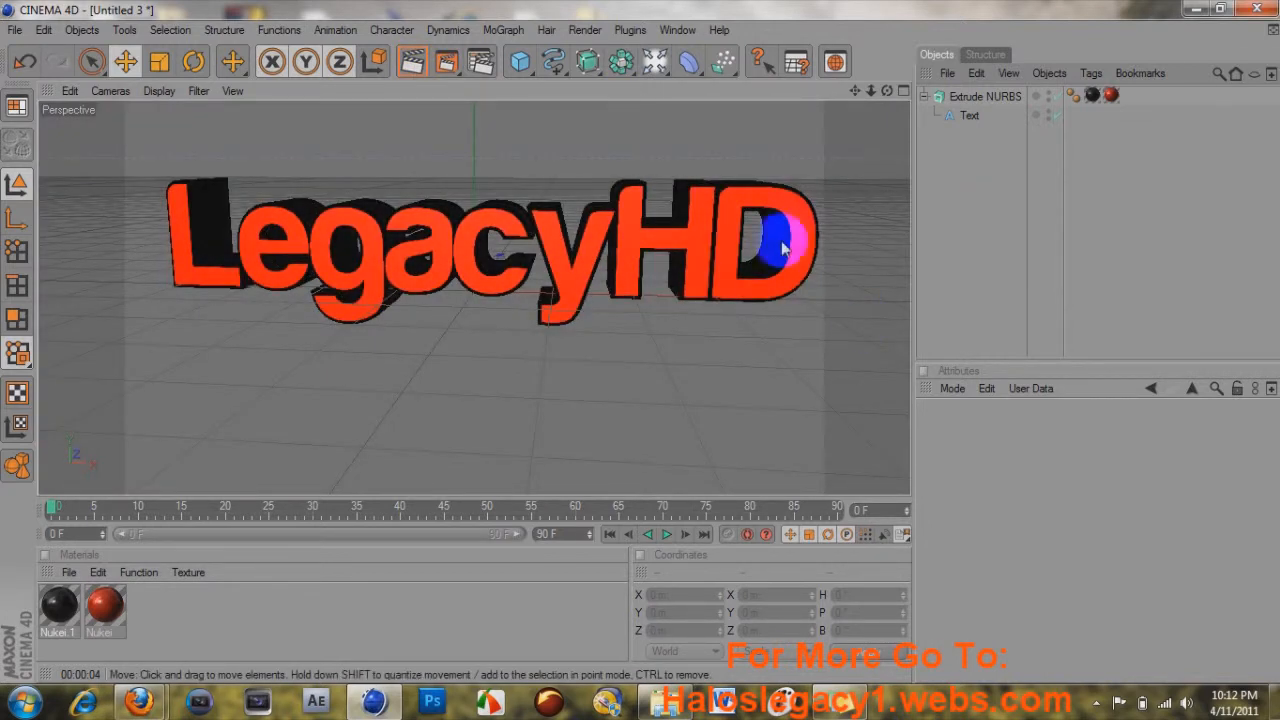
Step: Add a Plane object as the ground and make it extremely large in height and width, with the width at 9999999 m
left_click(529, 70)
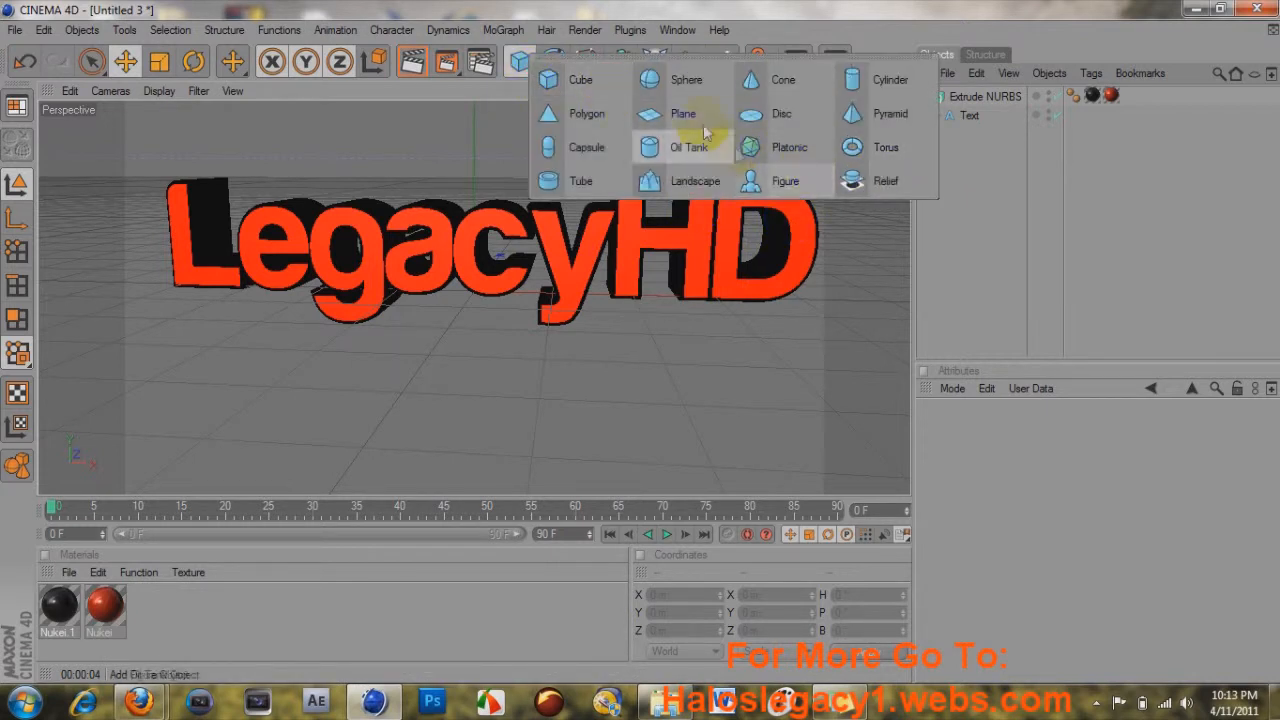
left_click(702, 122)
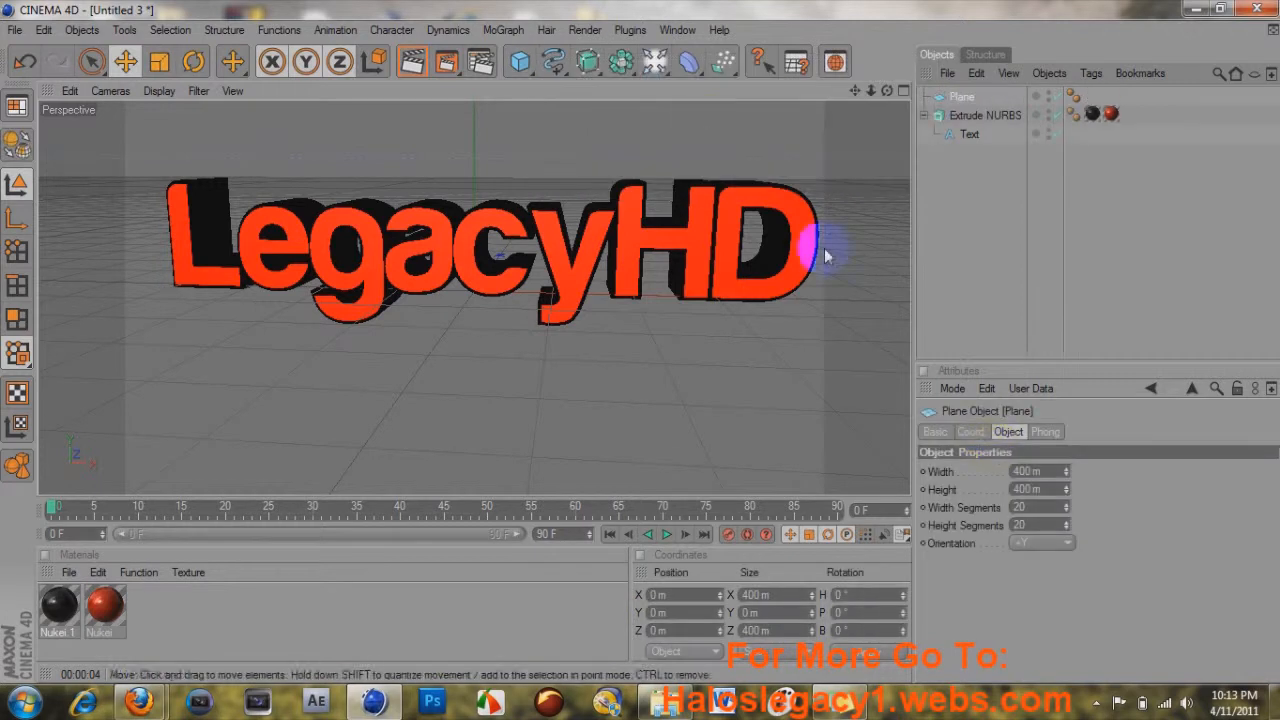
left_click_drag(1034, 471, 980, 474)
key("BackSpace")
type("99999999")
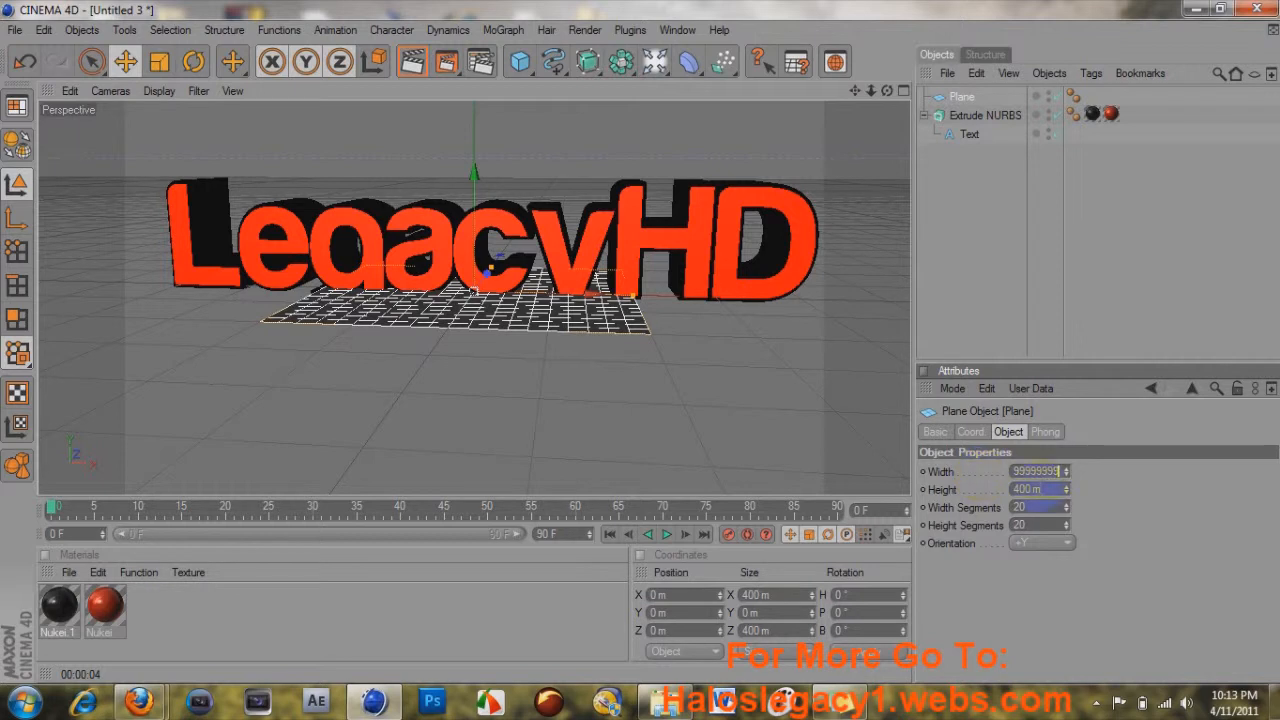
key("Return")
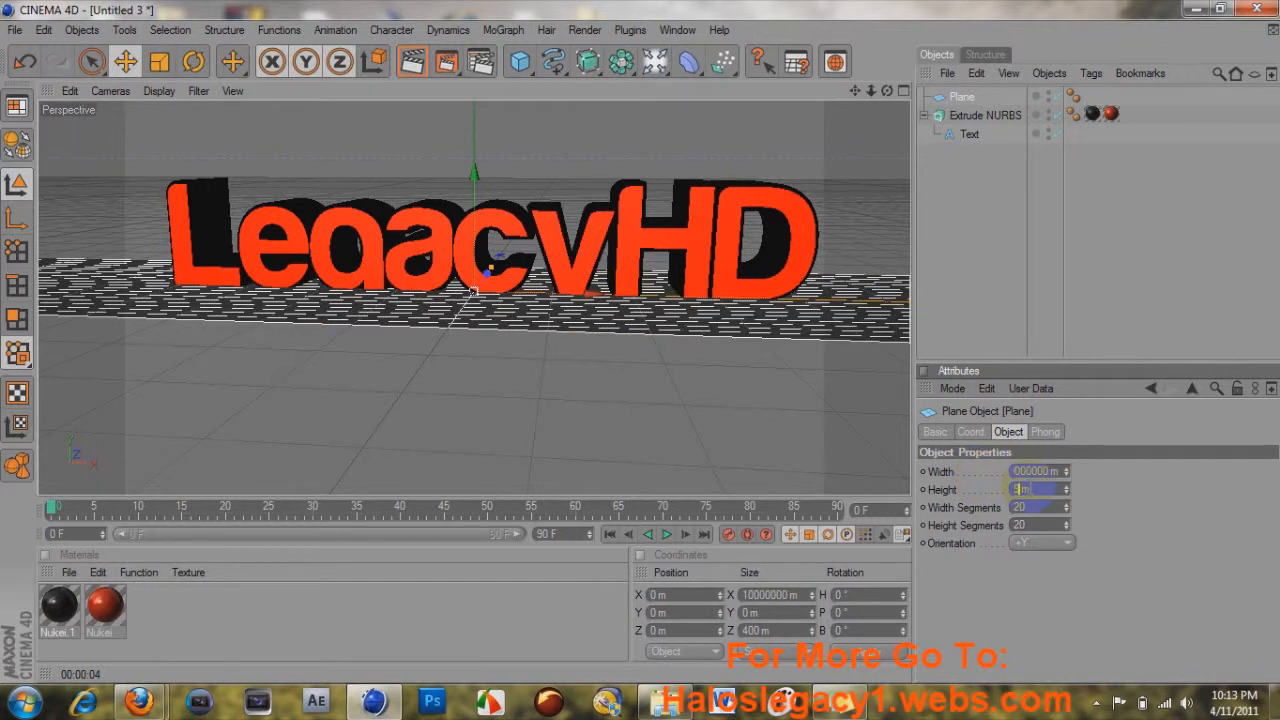
left_click(1068, 477)
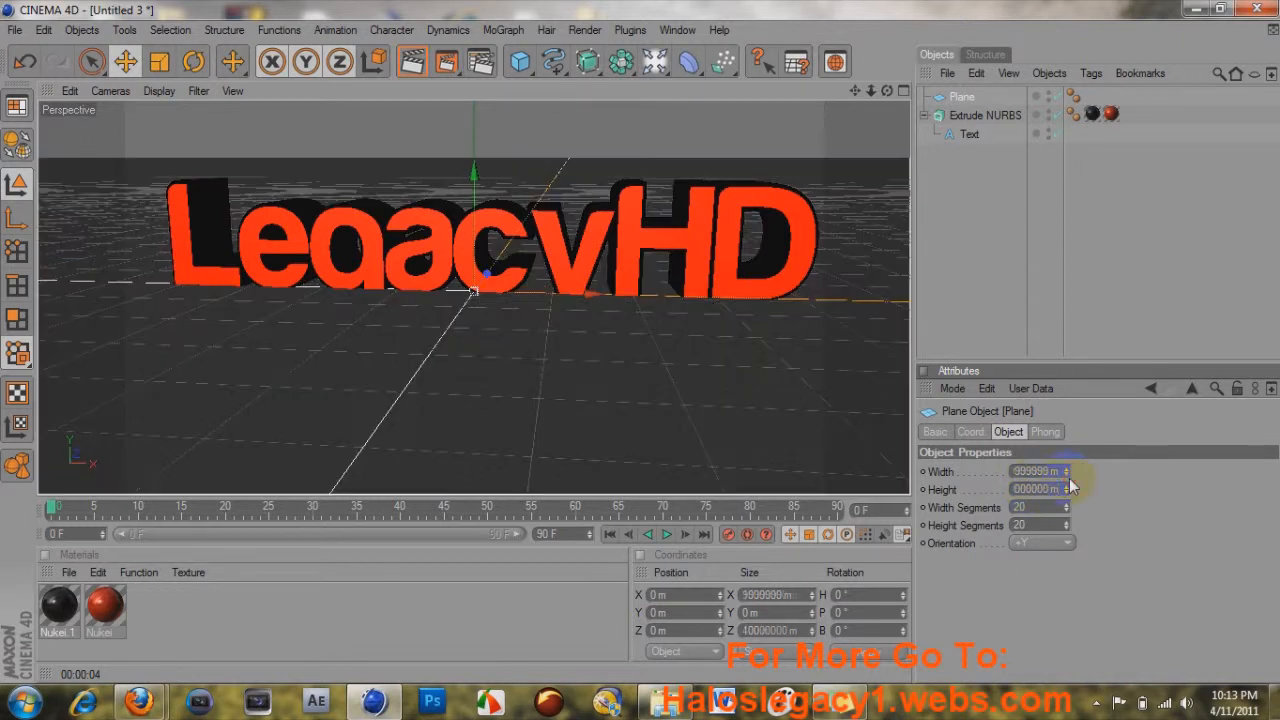
Step: Raise the Extrude NURBS lettering to a Y position of about 75.6 m above the plane, deselect it and render the view
left_click(500, 228)
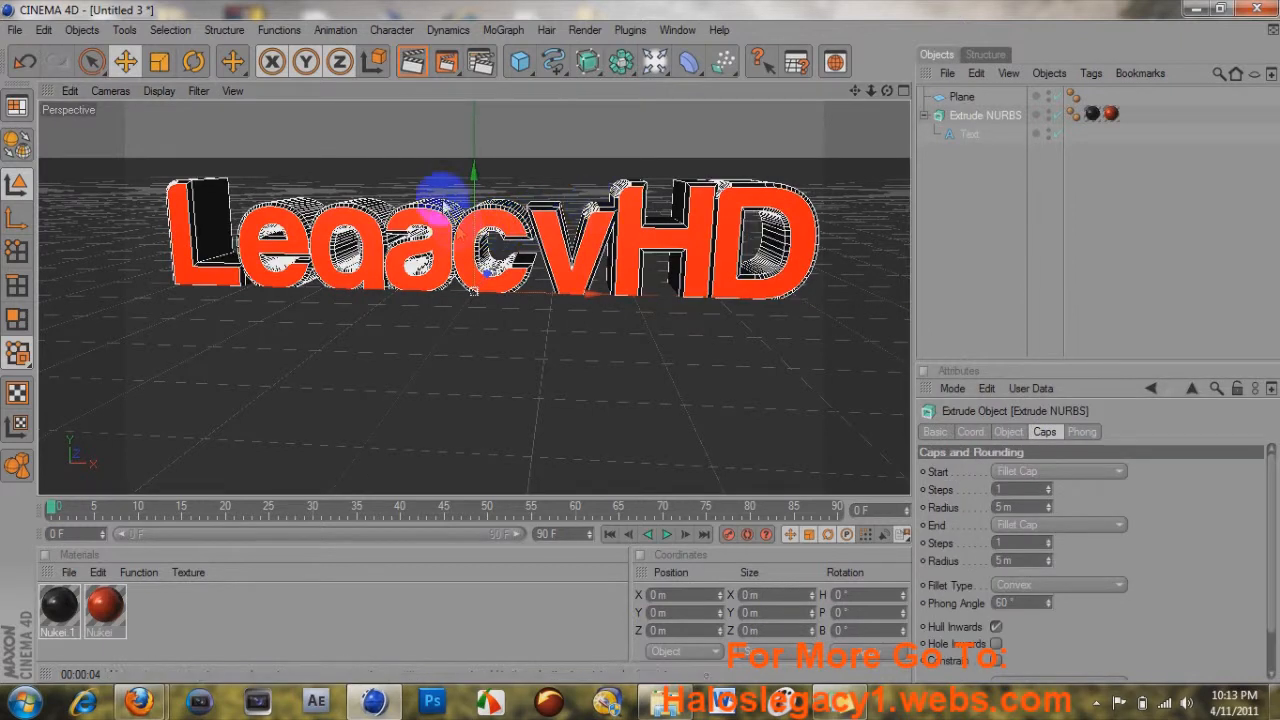
left_click_drag(473, 185, 473, 123)
left_click_drag(641, 342, 643, 352)
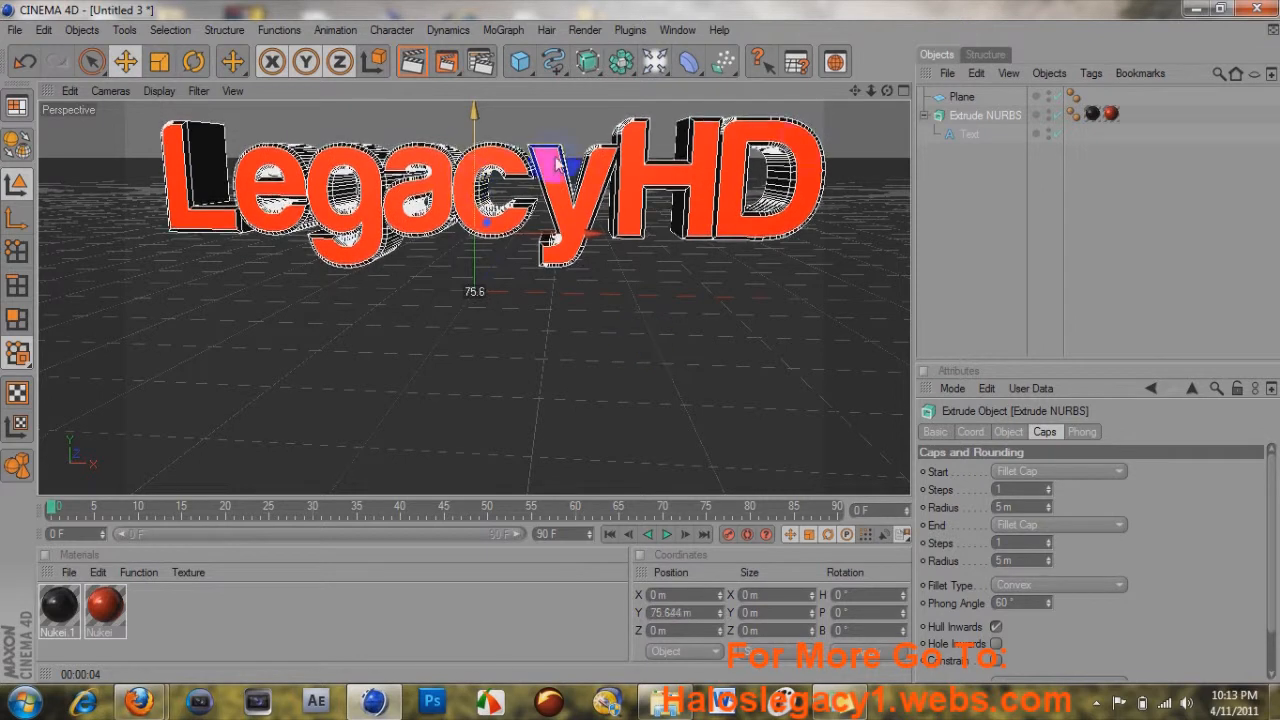
left_click(870, 91)
left_click_drag(855, 91, 641, 342)
left_click(975, 288)
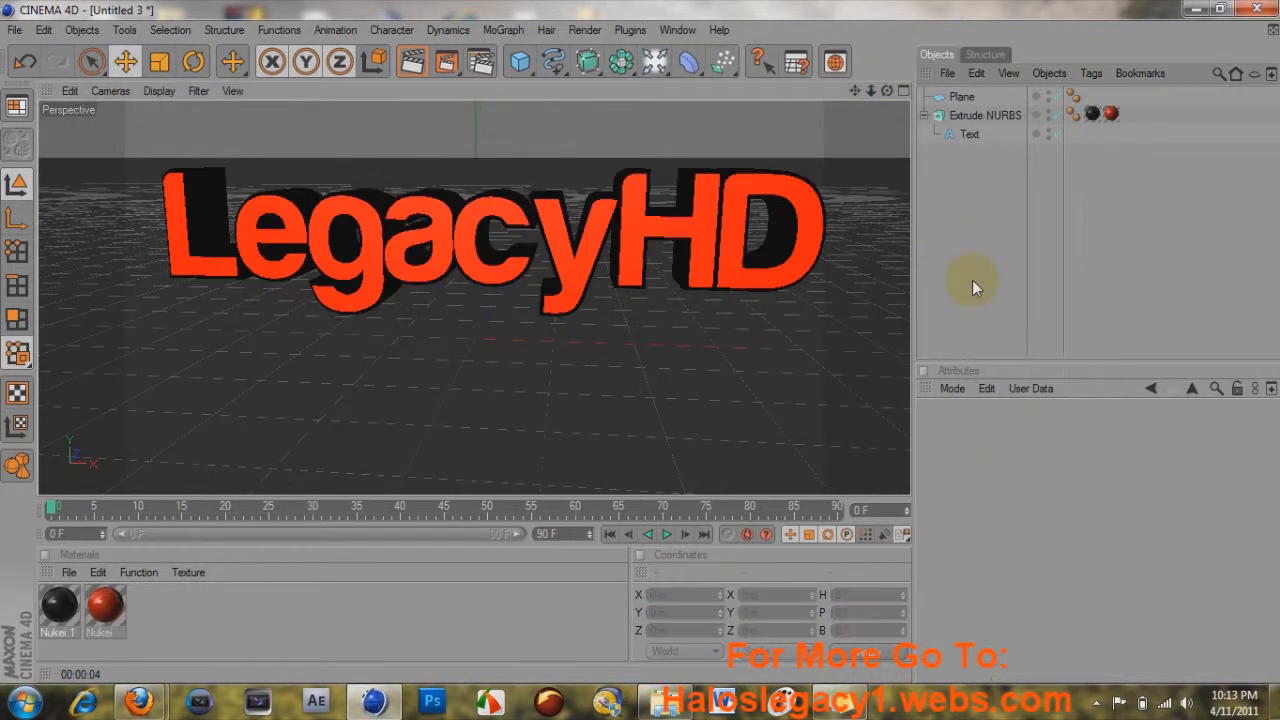
left_click(412, 62)
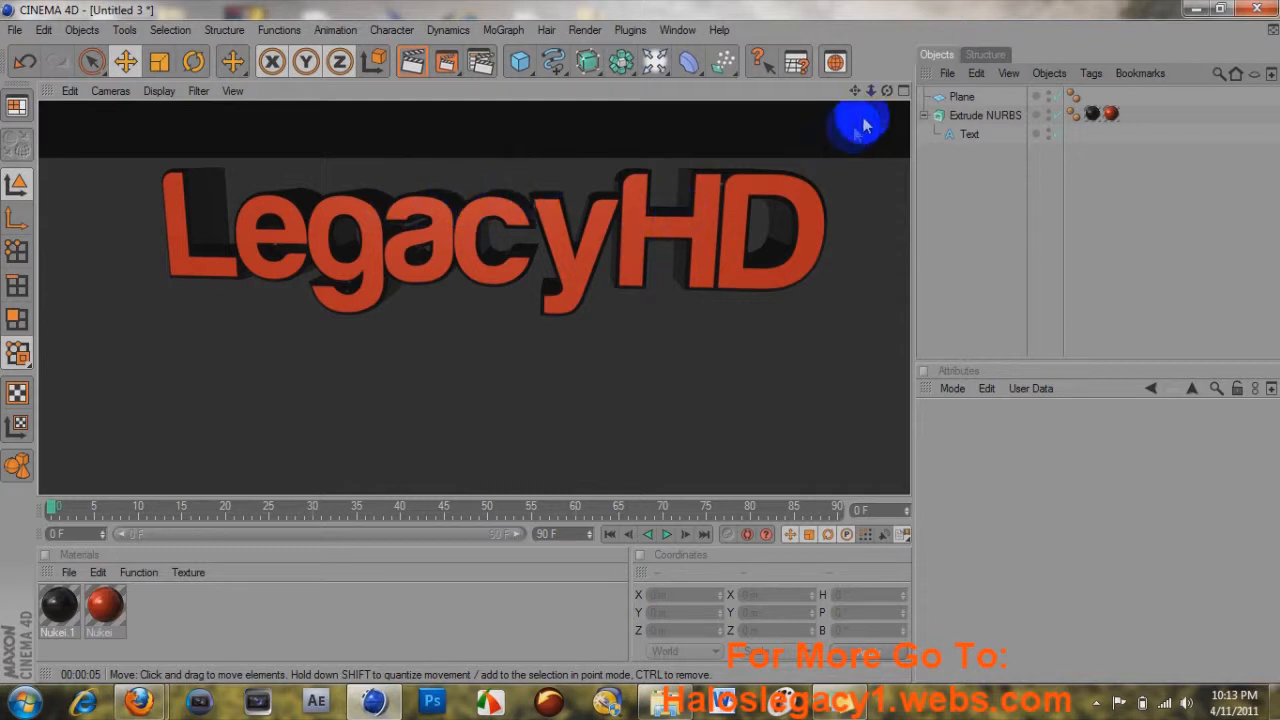
Step: Add a light, position it in front of the lettering at about Y 145 m and Z -181 m, and render the view
left_click(657, 62)
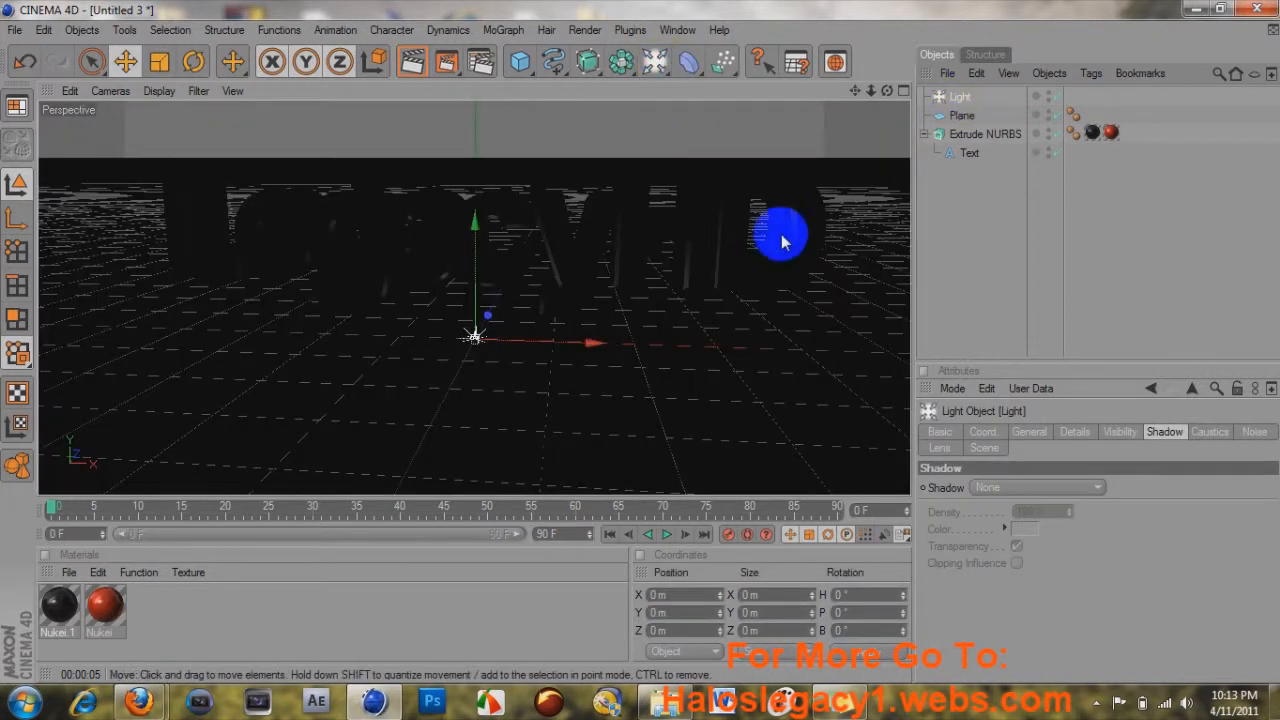
left_click_drag(490, 318, 640, 345)
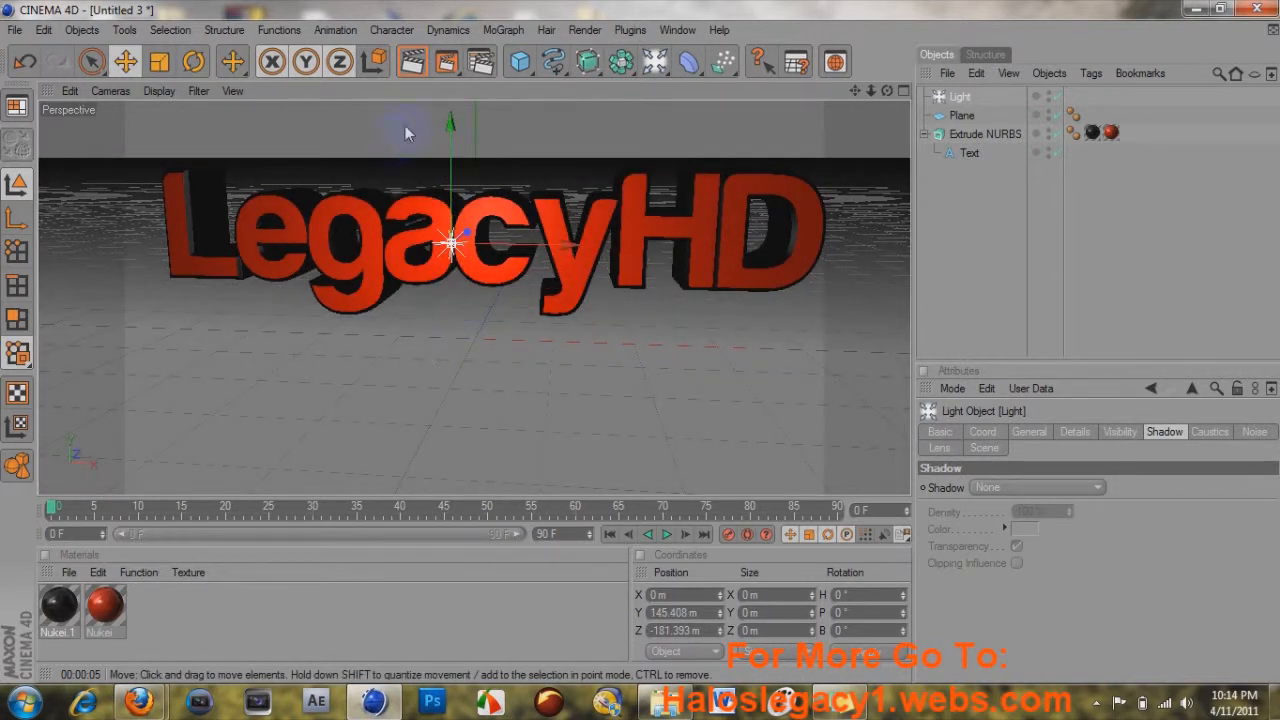
left_click(420, 60)
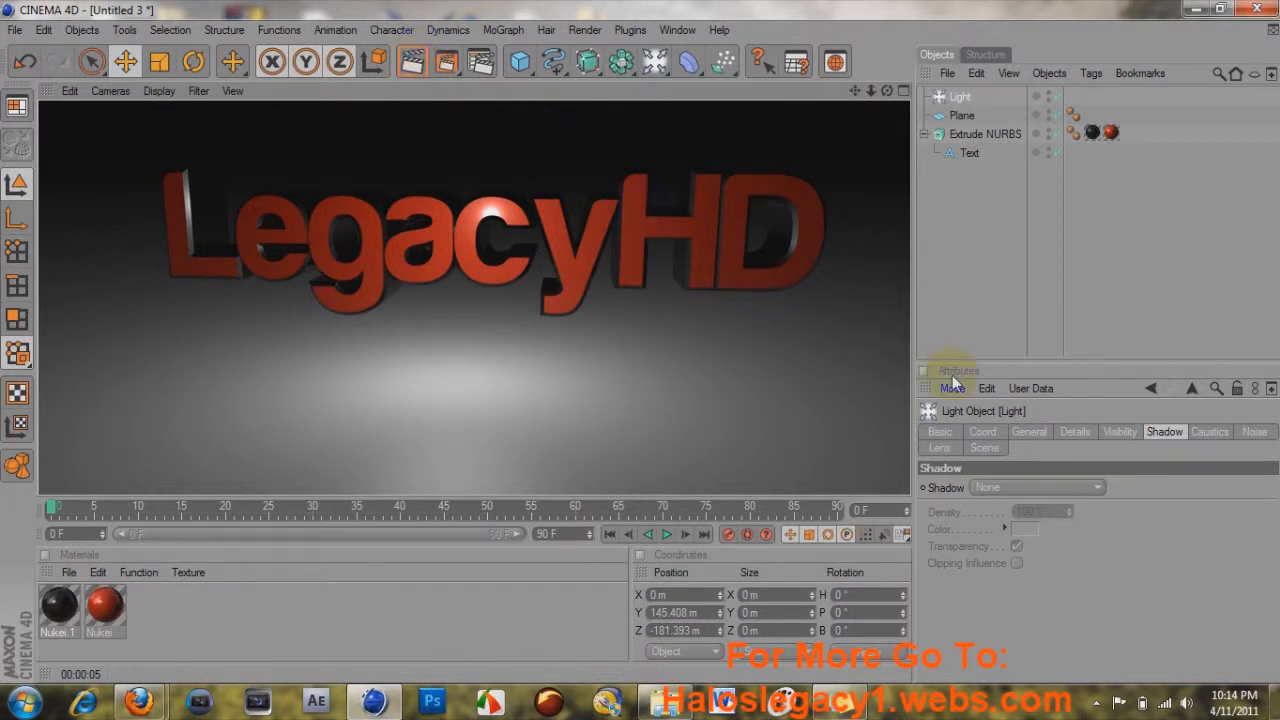
Step: Try Shadow Maps (Soft) as the light's shadow type with a test render, and set the shadow back to None
left_click(985, 432)
left_click(1031, 432)
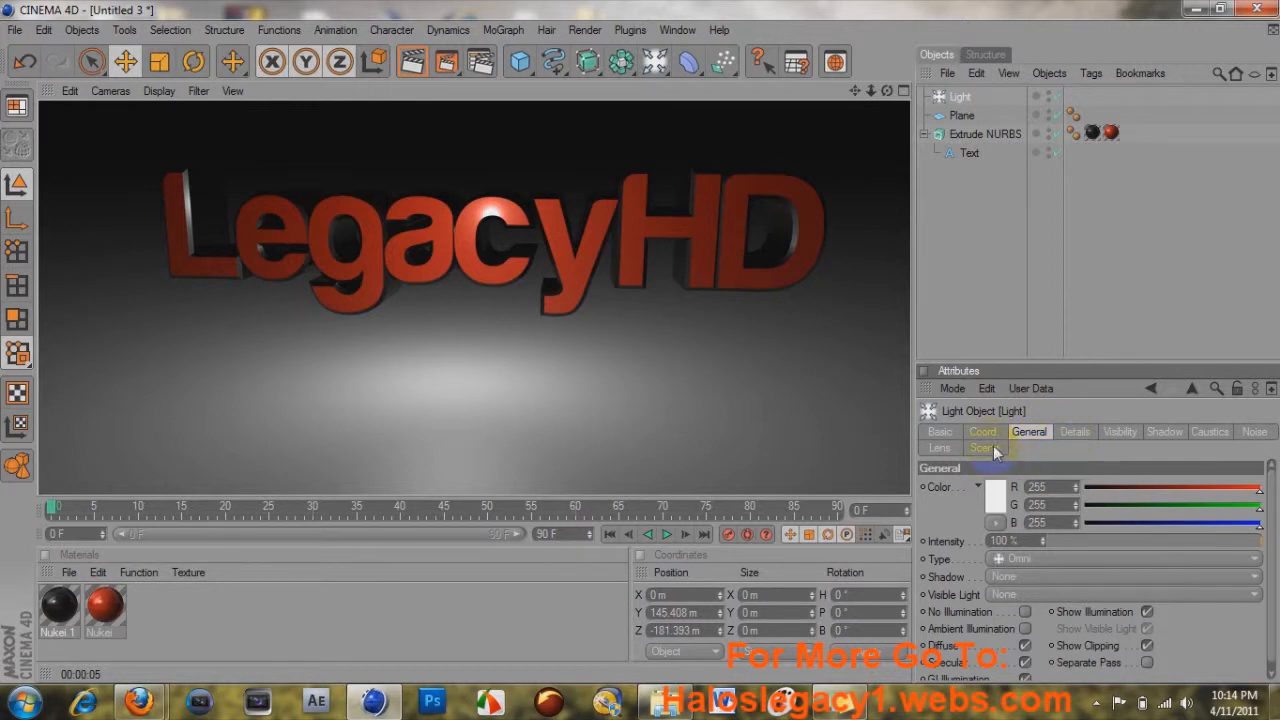
left_click(1162, 431)
left_click(1093, 488)
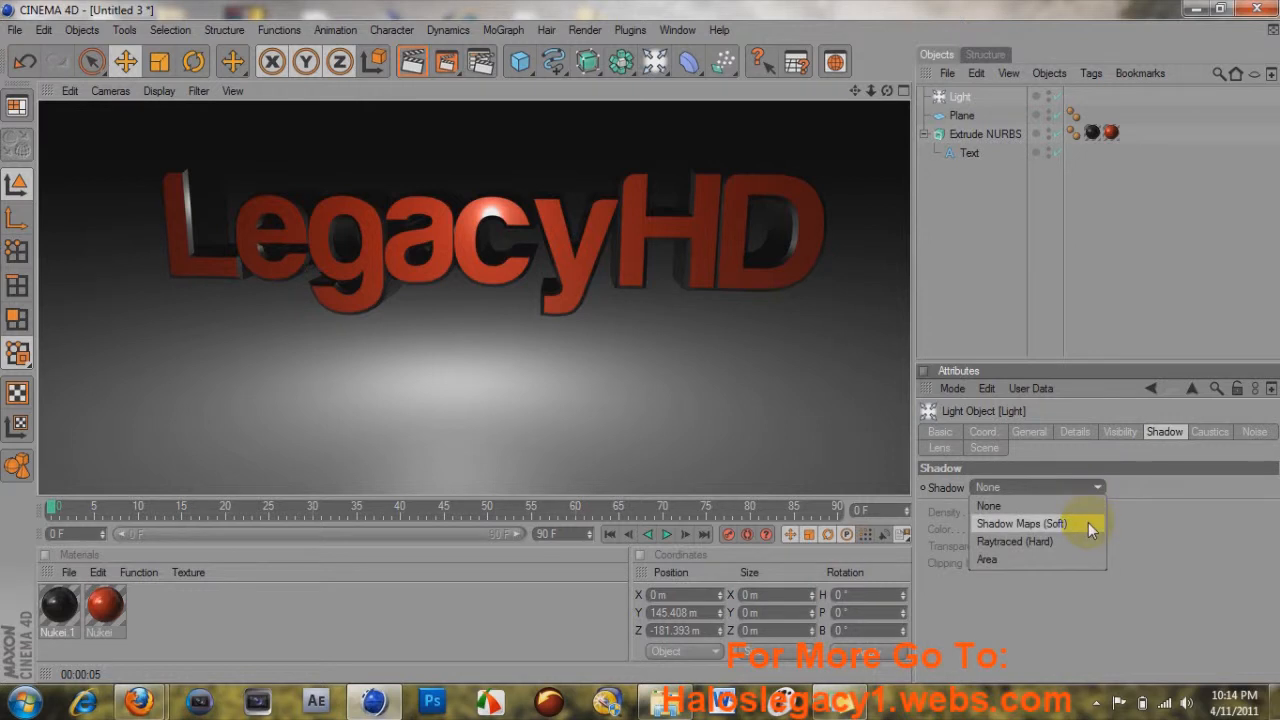
left_click(1088, 522)
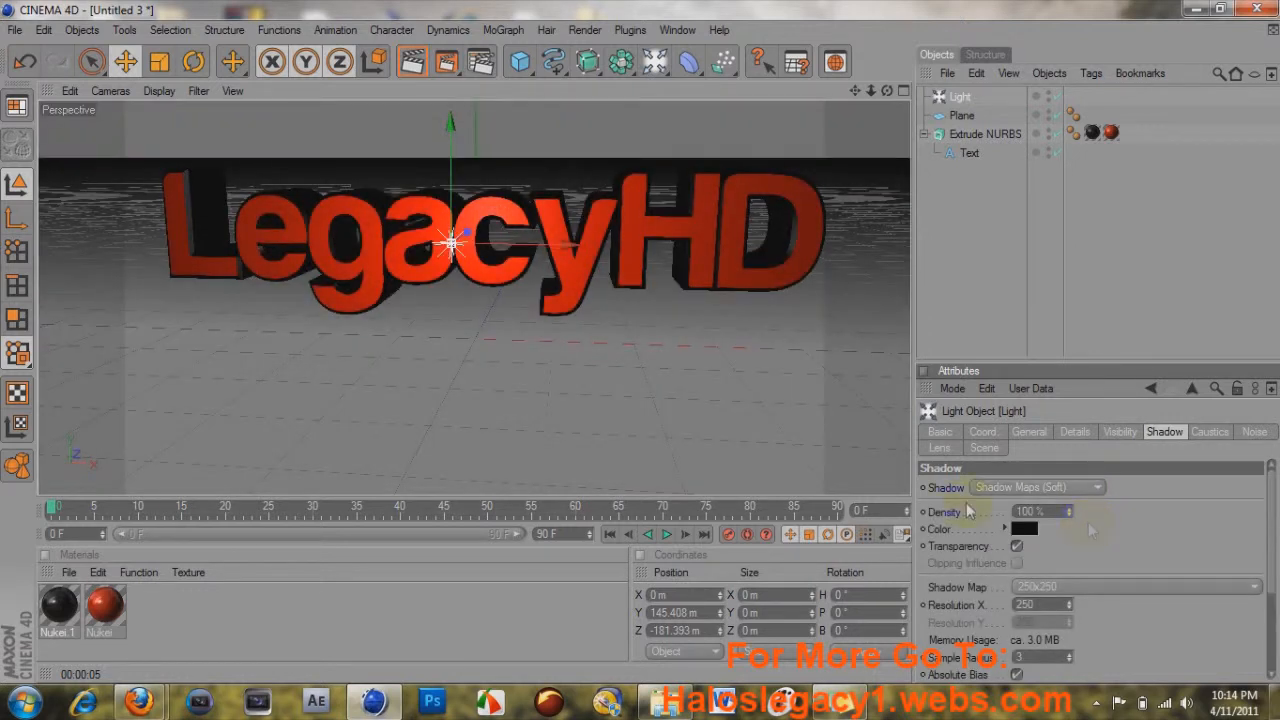
left_click(413, 63)
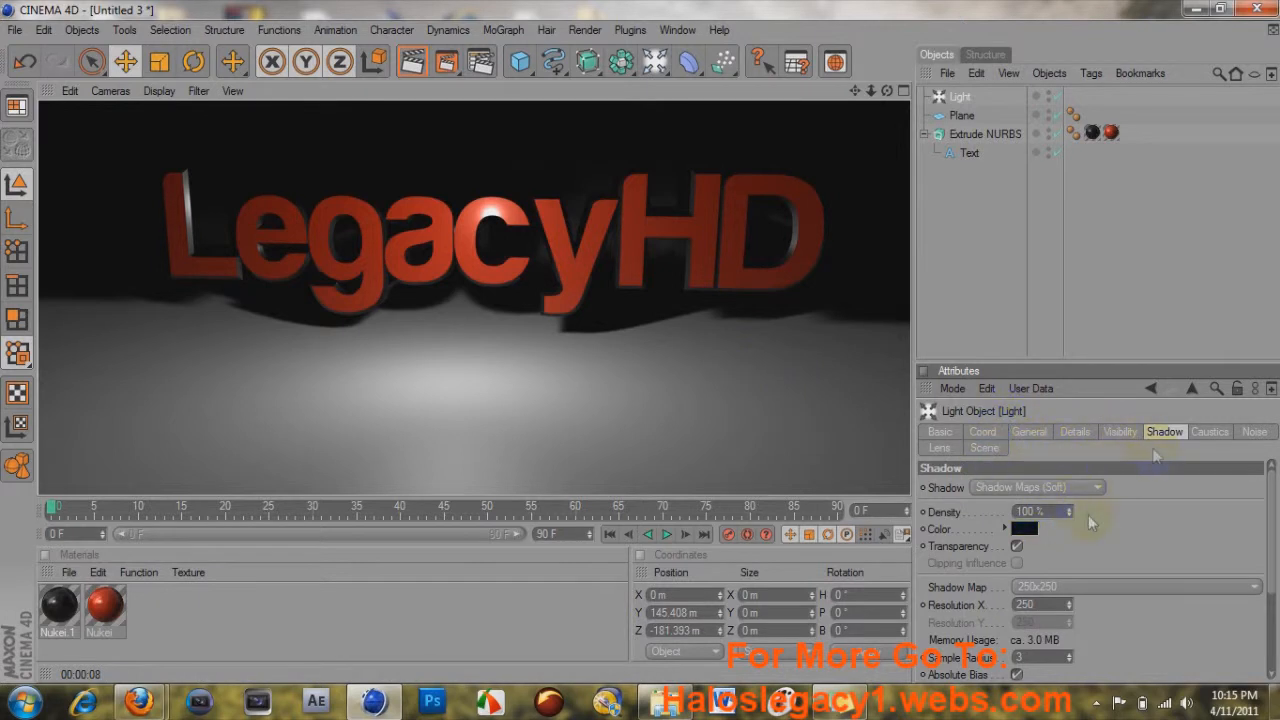
left_click(1071, 489)
left_click(1047, 508)
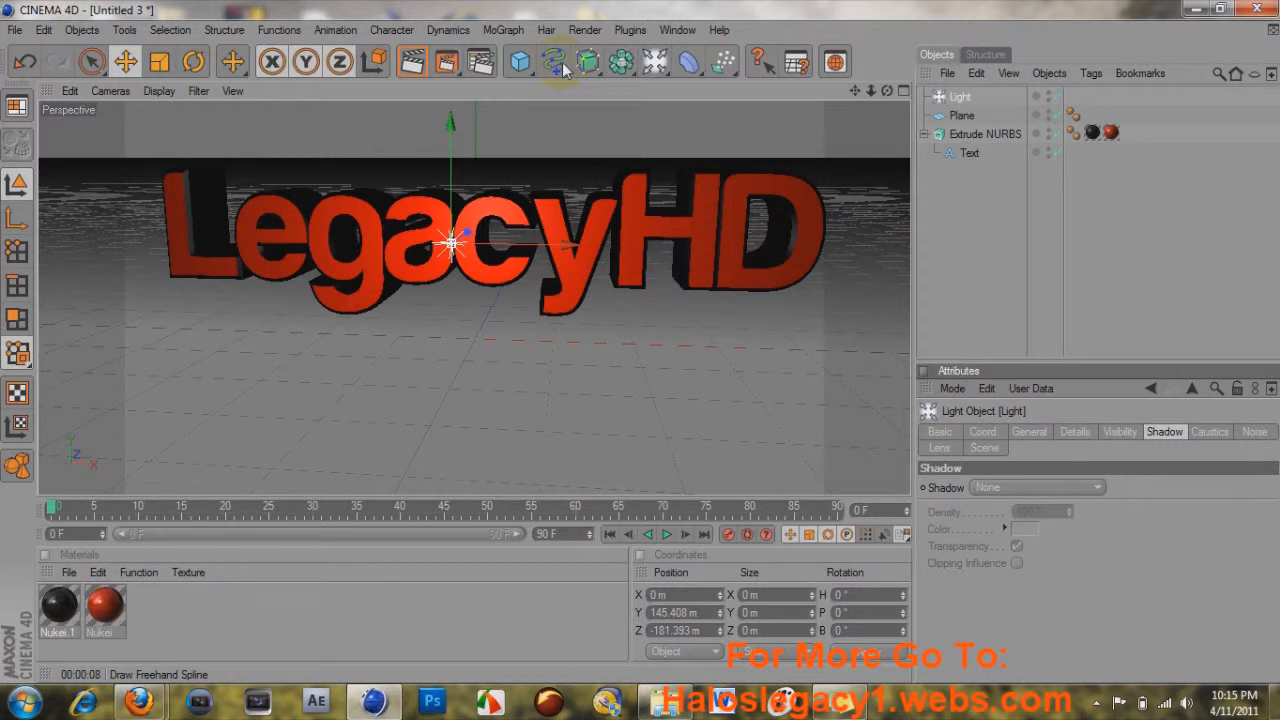
Step: Add a Floor object and rotate its pitch to about 90.7° so it stands upright as a back wall
left_click_drag(655, 62, 795, 148)
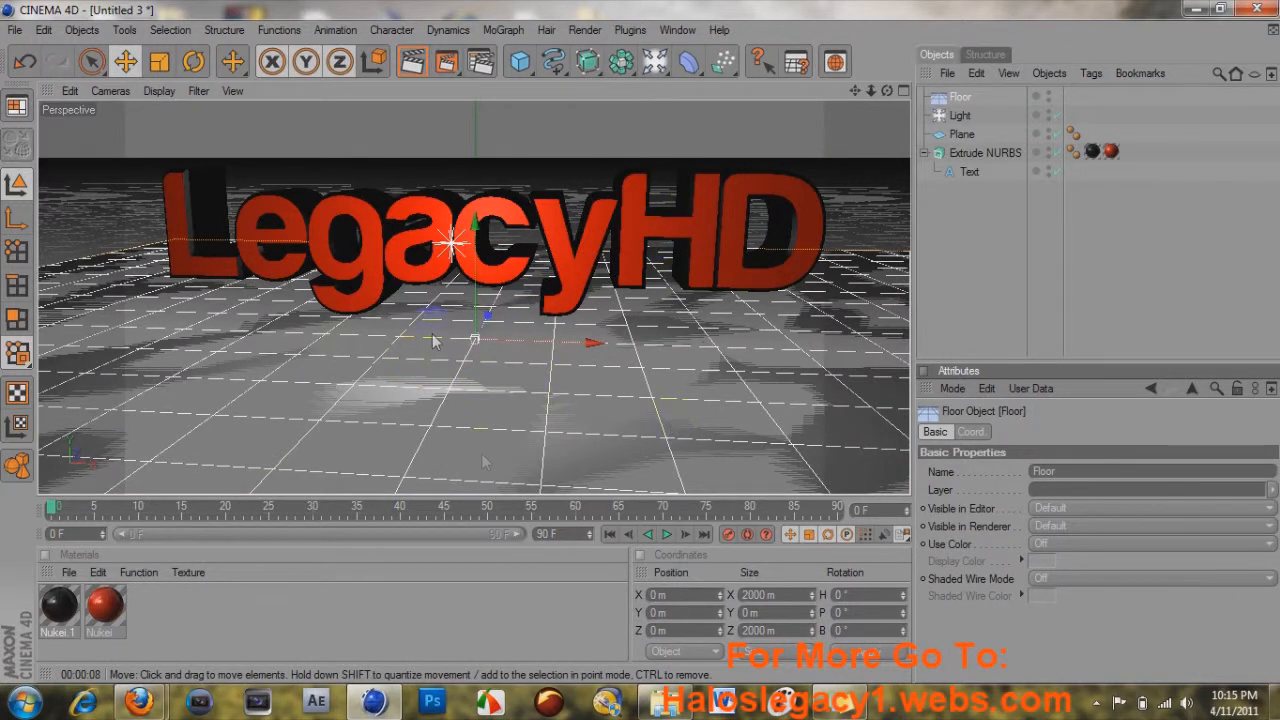
left_click(195, 62)
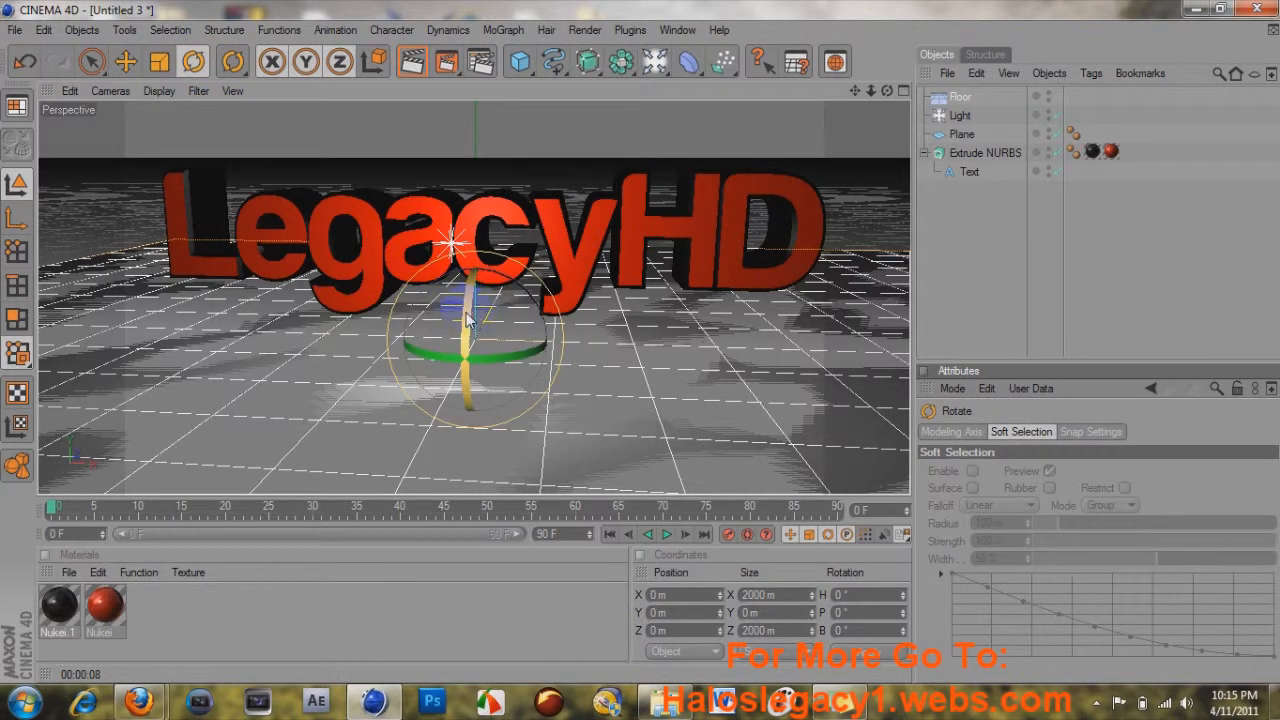
left_click_drag(466, 318, 471, 418)
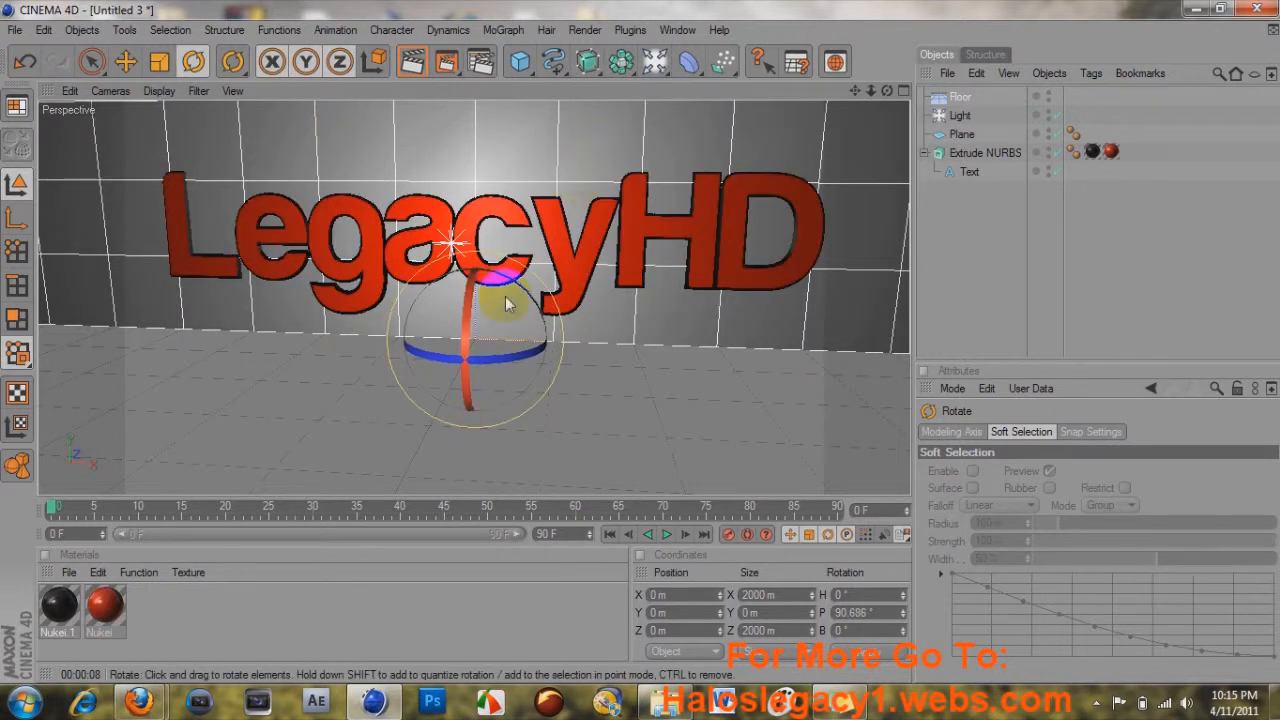
Step: Move the upright floor back behind the lettering to about Z 132.5 m and Y 1.6 m, and render the view
left_click(126, 62)
mouse_move(460, 372)
left_mouse_down()
mouse_move(466, 357)
mouse_move(462, 370)
left_mouse_up()
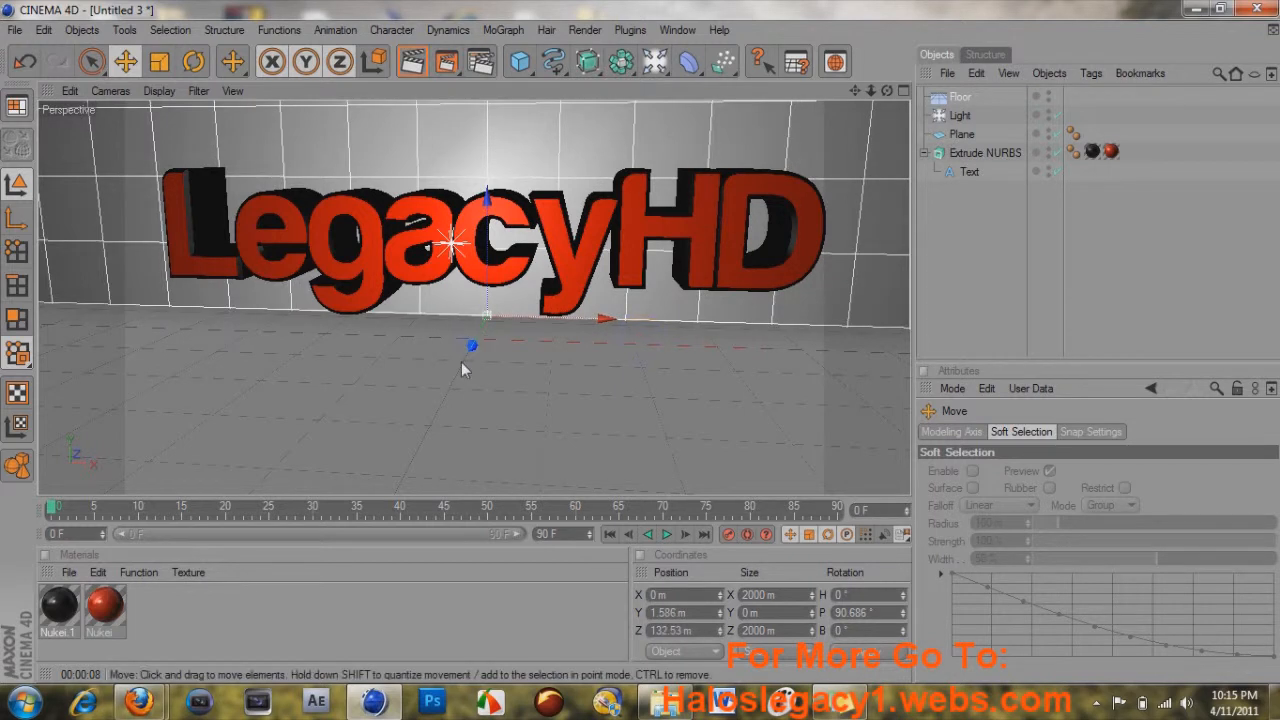
left_click(960, 103)
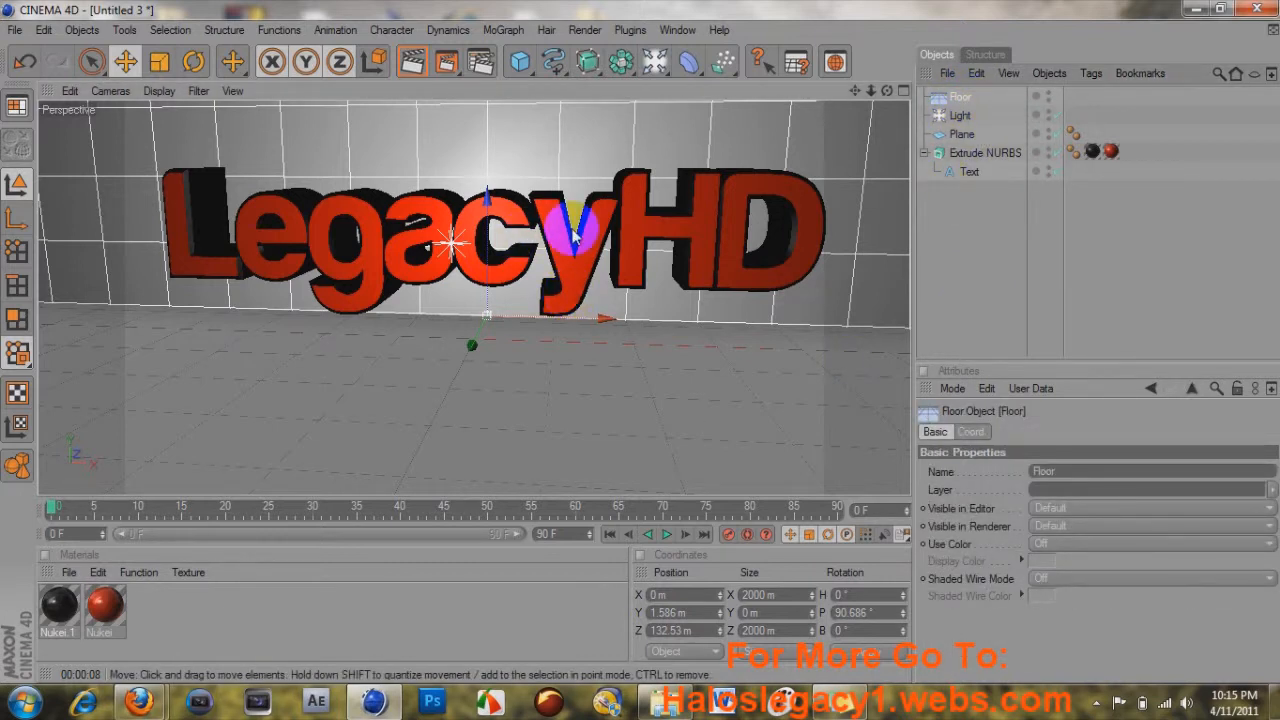
left_click(412, 63)
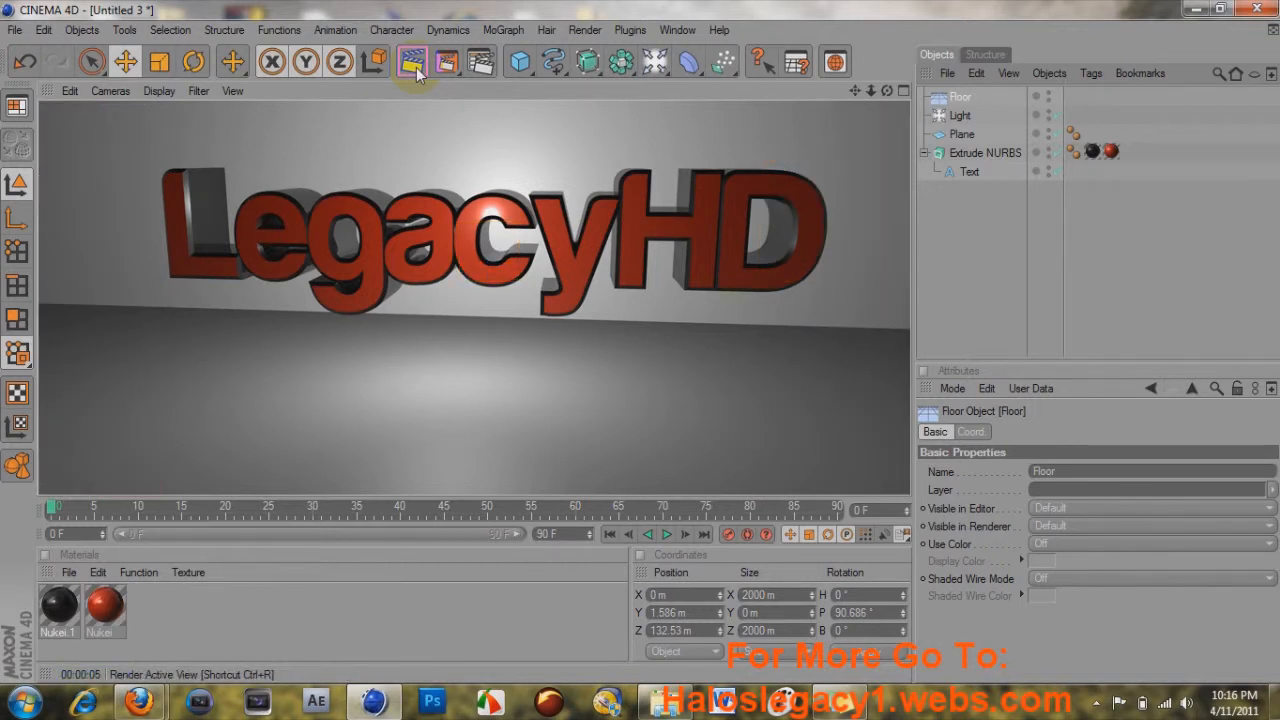
left_click(414, 64)
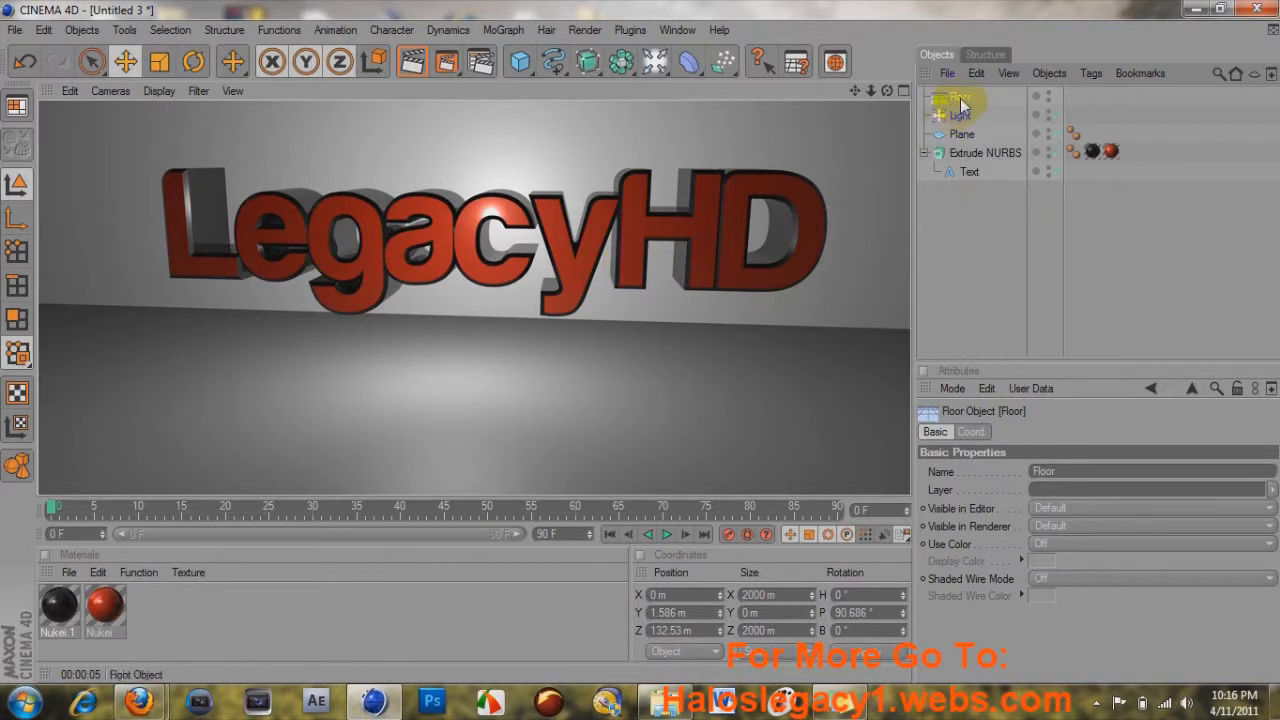
Step: Raise the Extrude NURBS lettering to about Y 316 m in front of the back wall and render the view
left_click(966, 152)
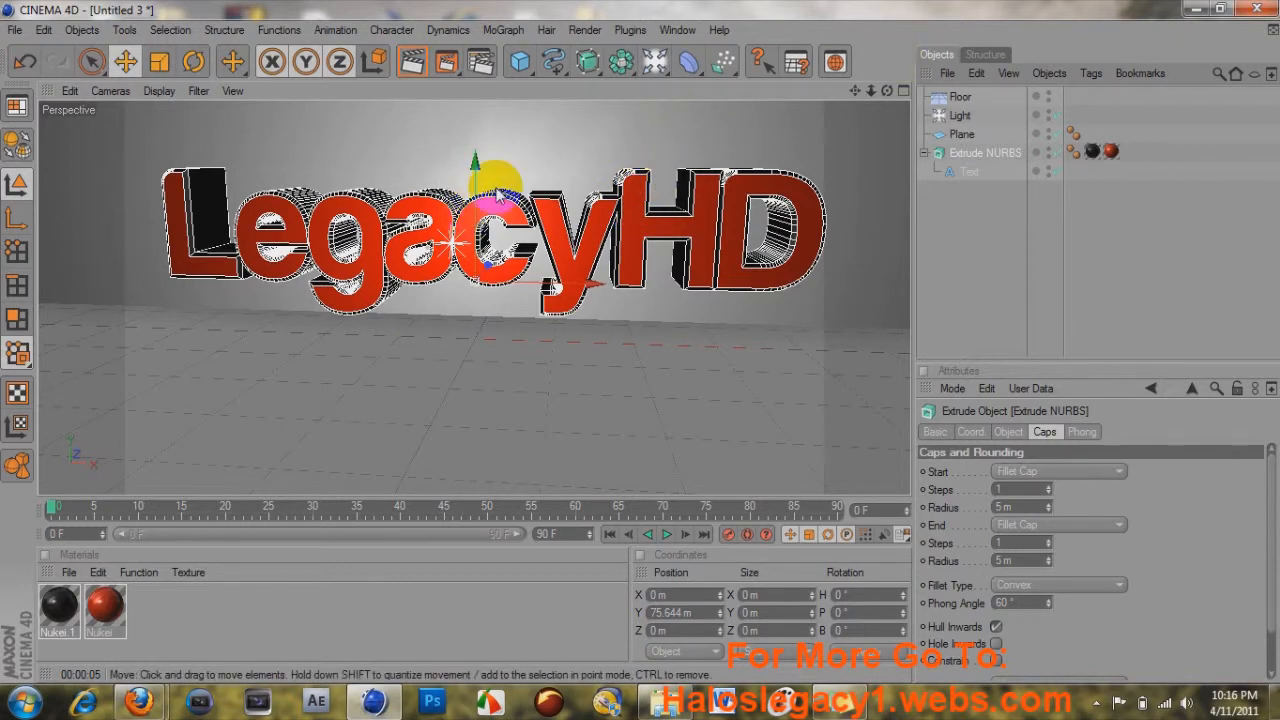
left_click_drag(475, 169, 478, 45)
left_click_drag(854, 92, 641, 342)
left_click_drag(887, 91, 641, 342)
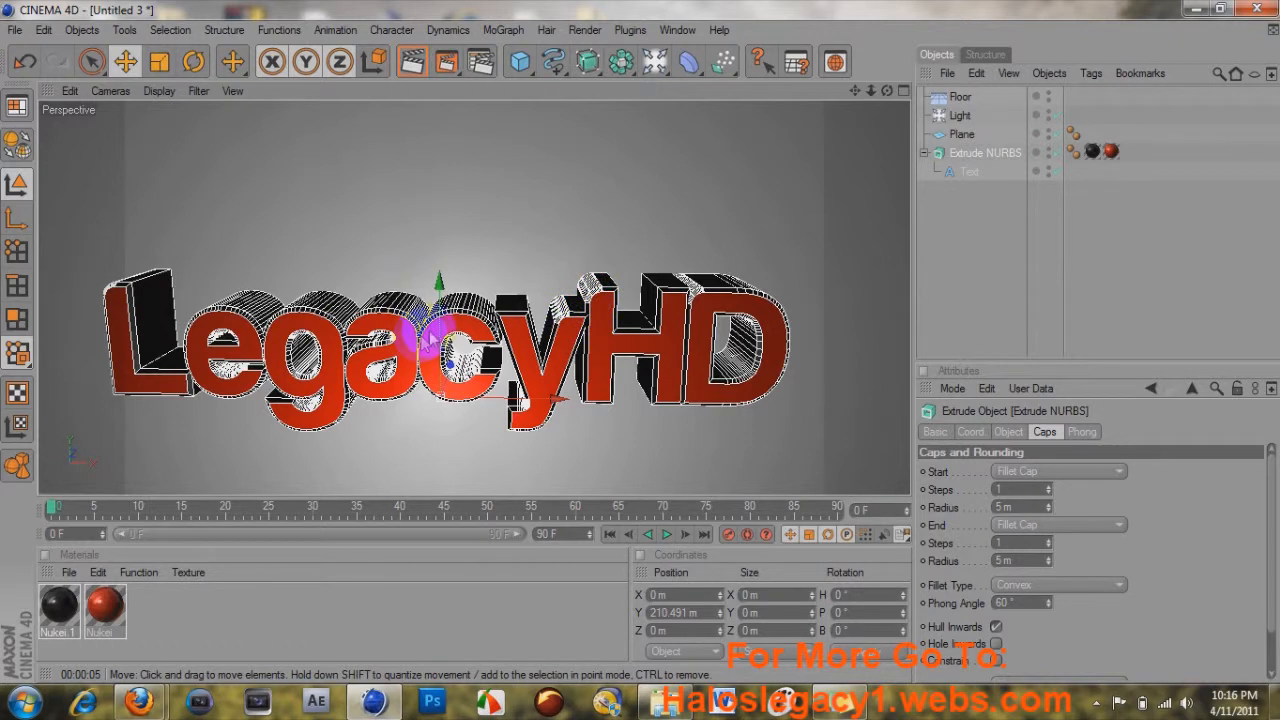
mouse_move(651, 309)
left_mouse_down()
mouse_move(641, 345)
mouse_move(443, 329)
mouse_move(805, 199)
left_mouse_up()
left_click_drag(856, 90, 641, 342)
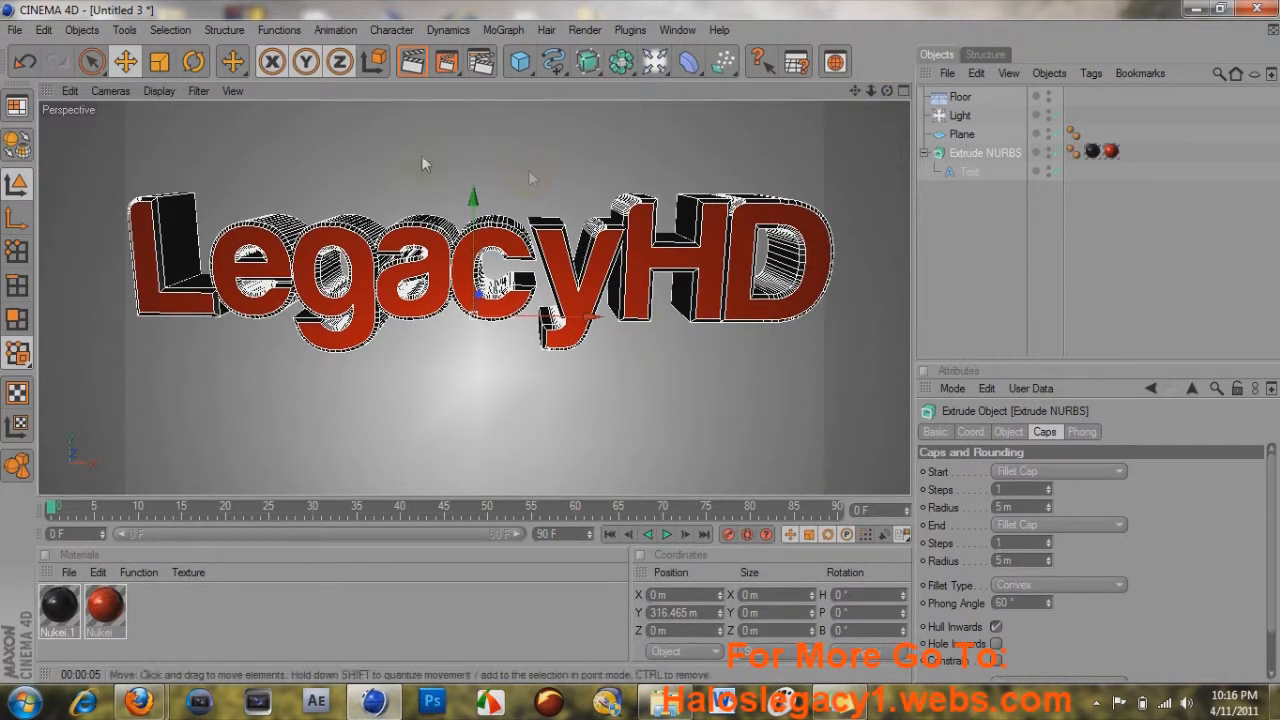
left_click(413, 66)
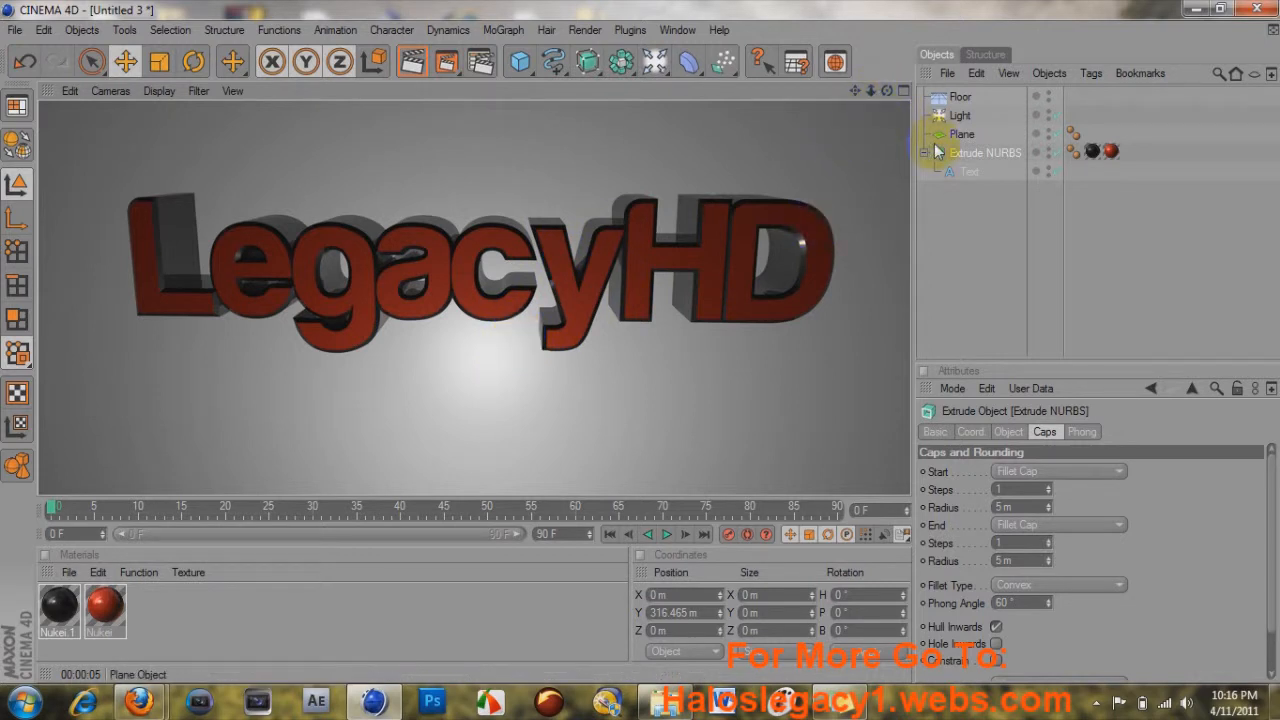
Step: Move the light up and forward to about Y 383 m and Z -251 m, and render the view
left_click(960, 115)
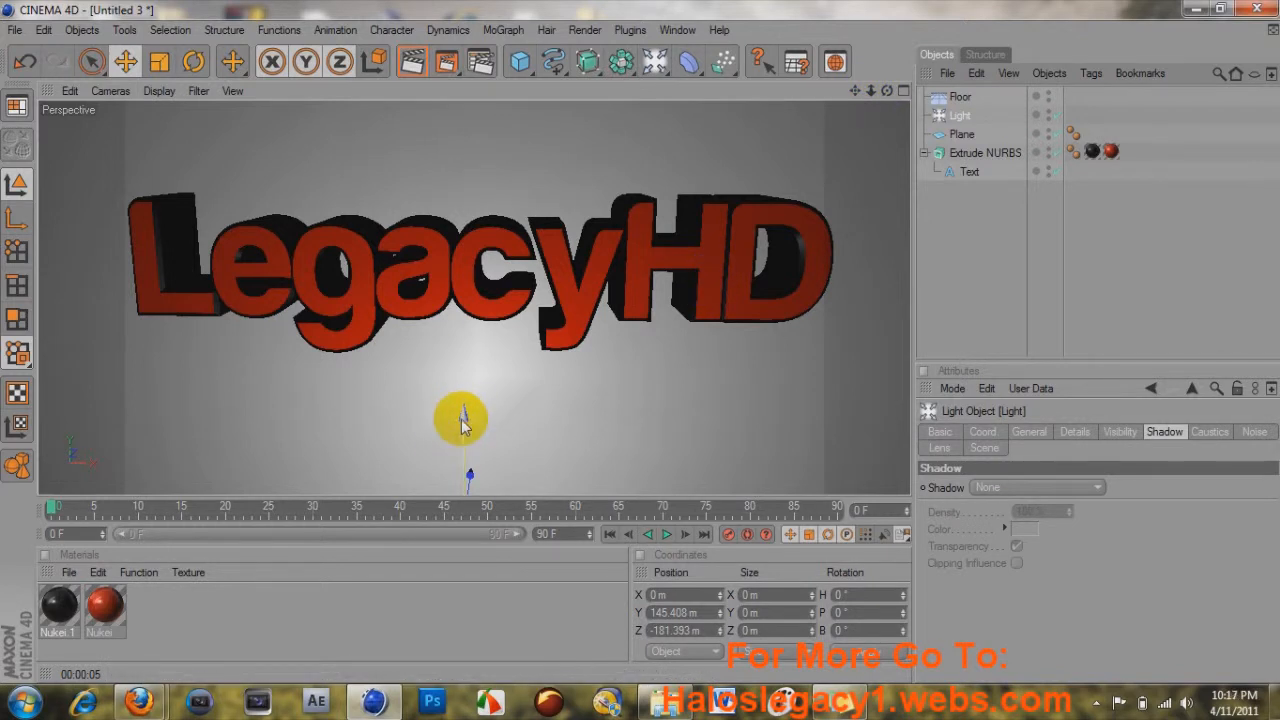
left_click_drag(462, 425, 641, 343)
mouse_move(478, 281)
left_mouse_down()
mouse_move(640, 340)
mouse_move(476, 281)
left_mouse_up()
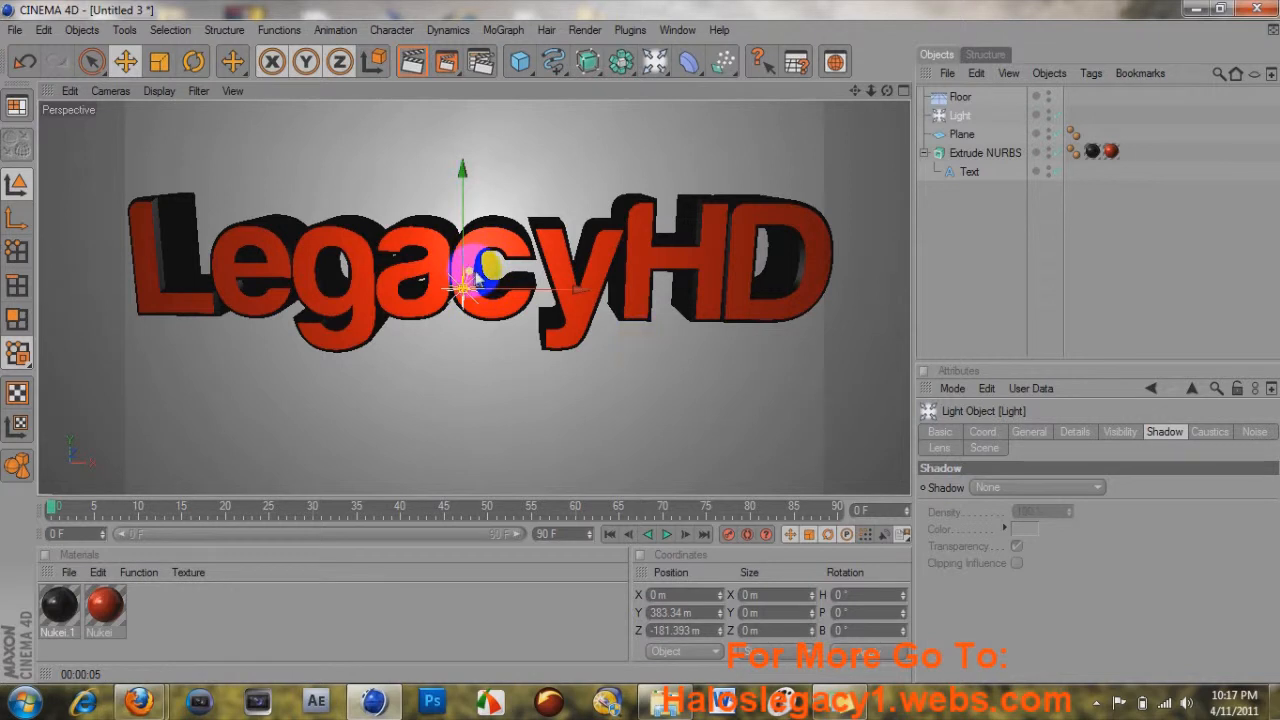
mouse_move(641, 342)
left_mouse_down()
mouse_move(637, 381)
mouse_move(641, 343)
left_mouse_up()
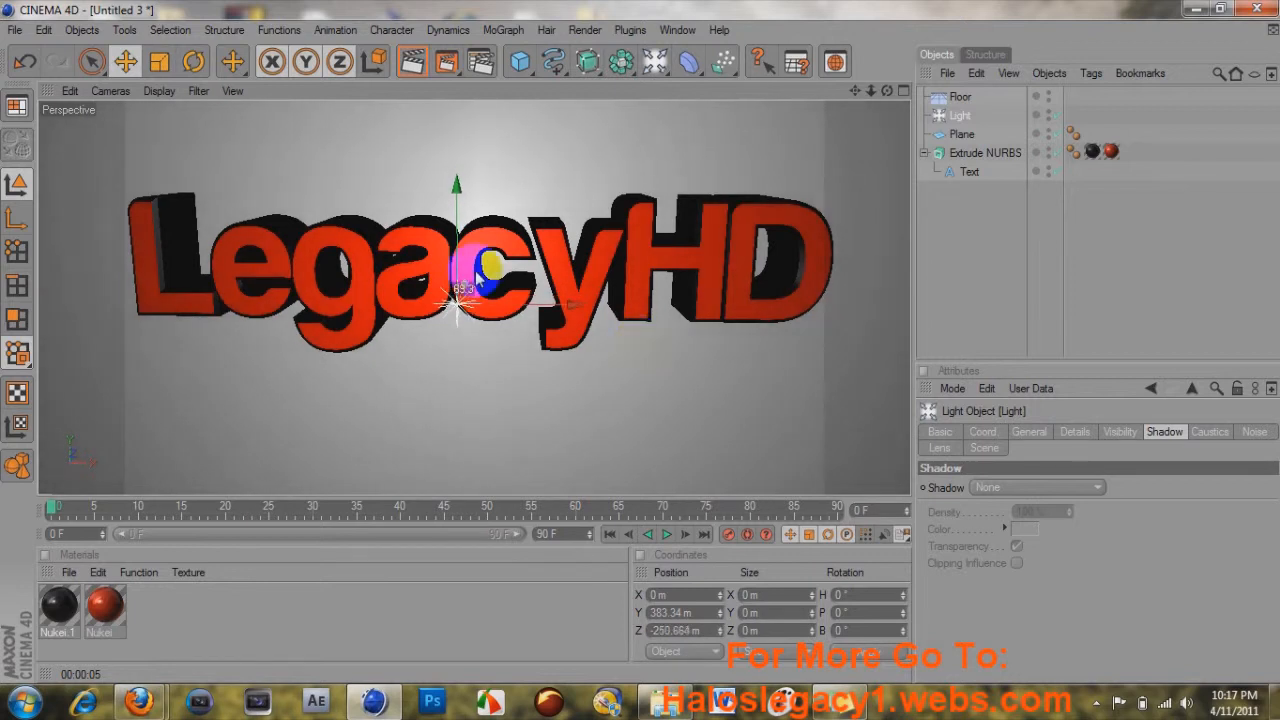
left_click(424, 66)
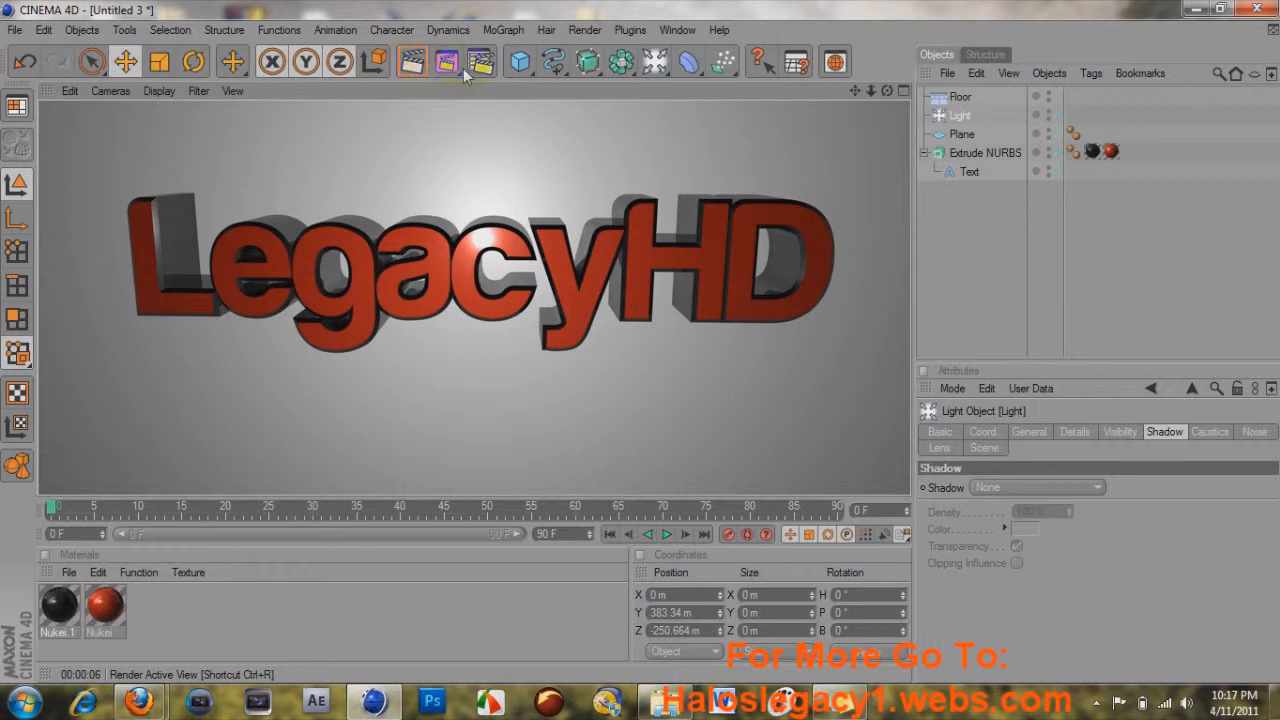
Step: Frame the lettering slightly smaller in the perspective view and render it to the Picture Viewer
left_click(872, 90)
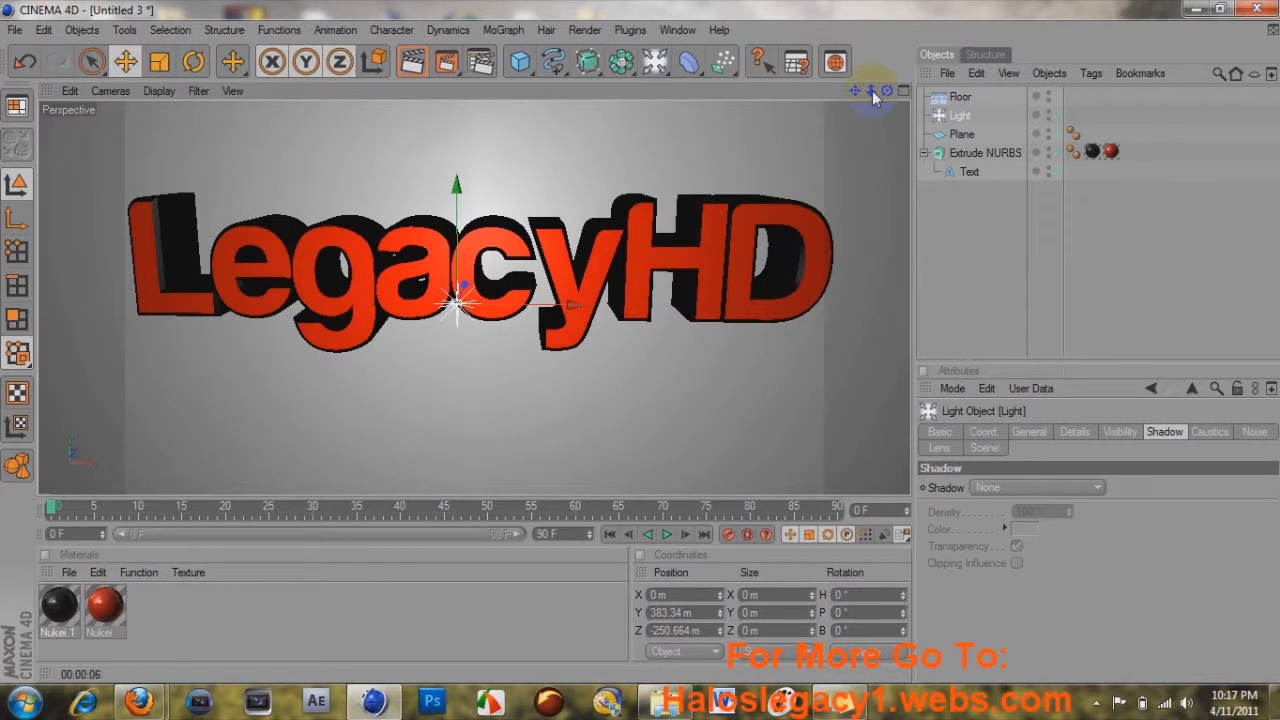
left_click_drag(870, 92, 641, 342)
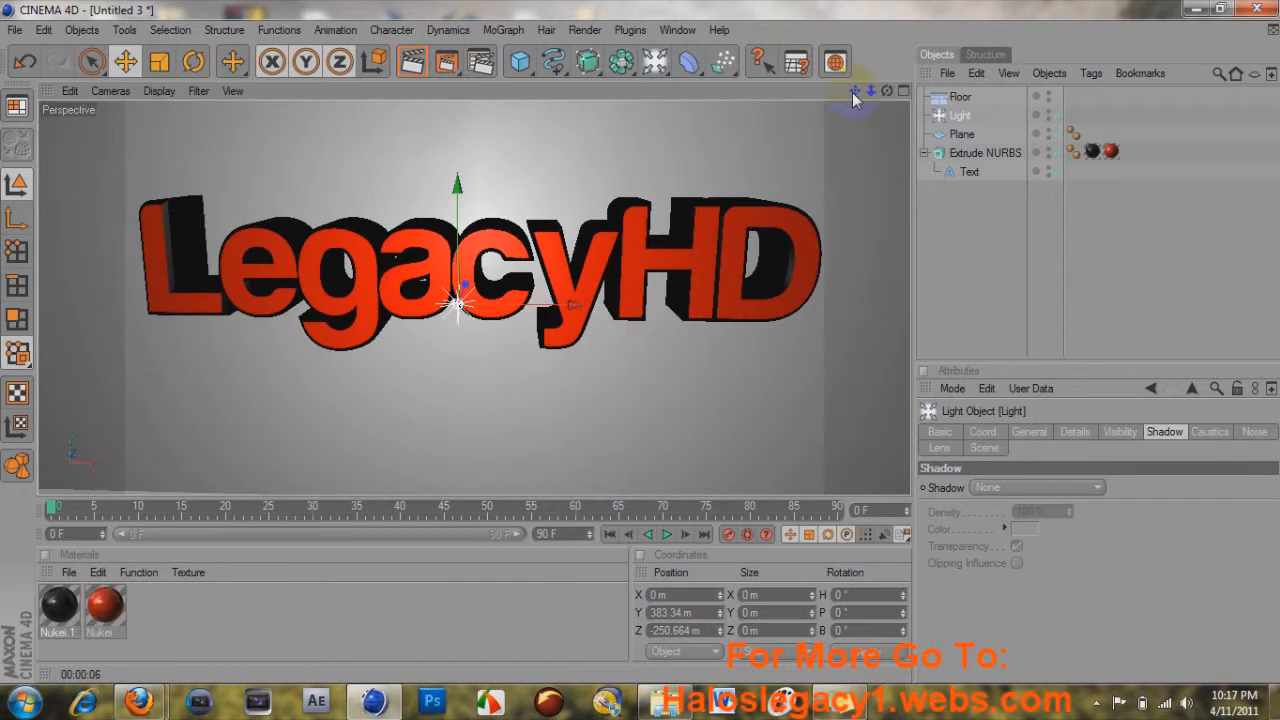
left_click(447, 64)
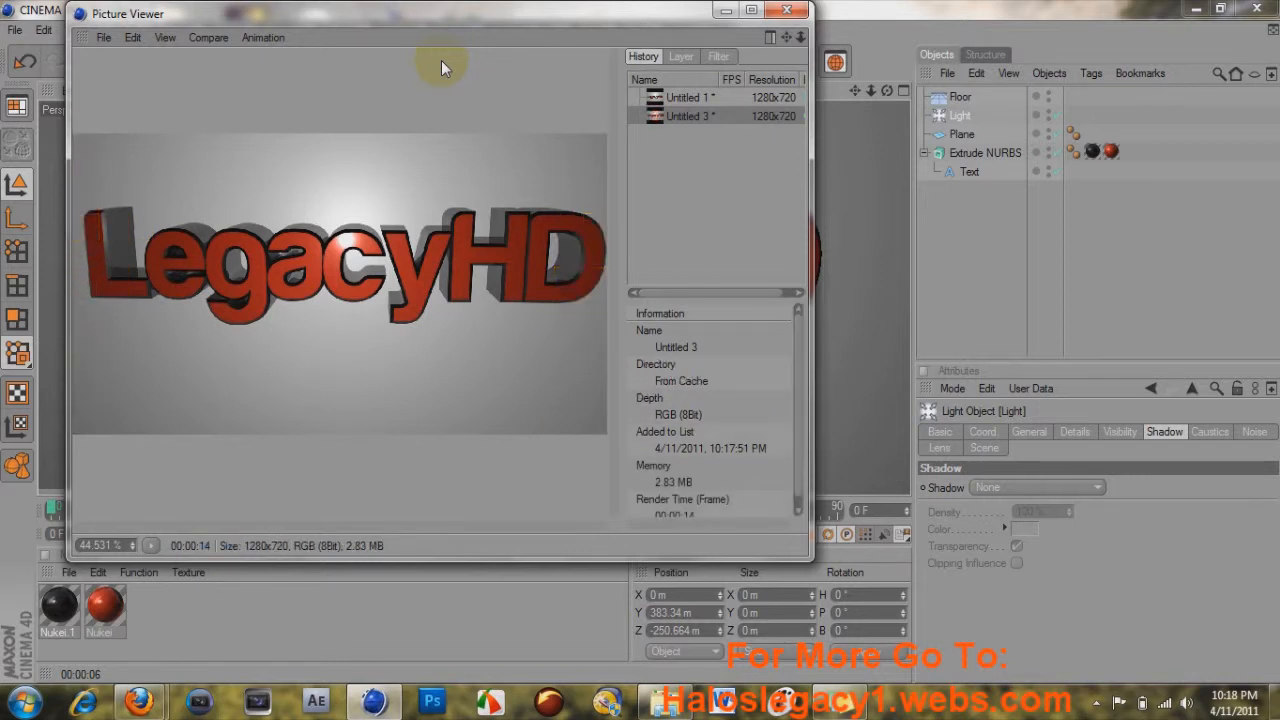
Step: Start saving the rendered picture as a still image in JPEG format at 72 DPI
left_click(103, 37)
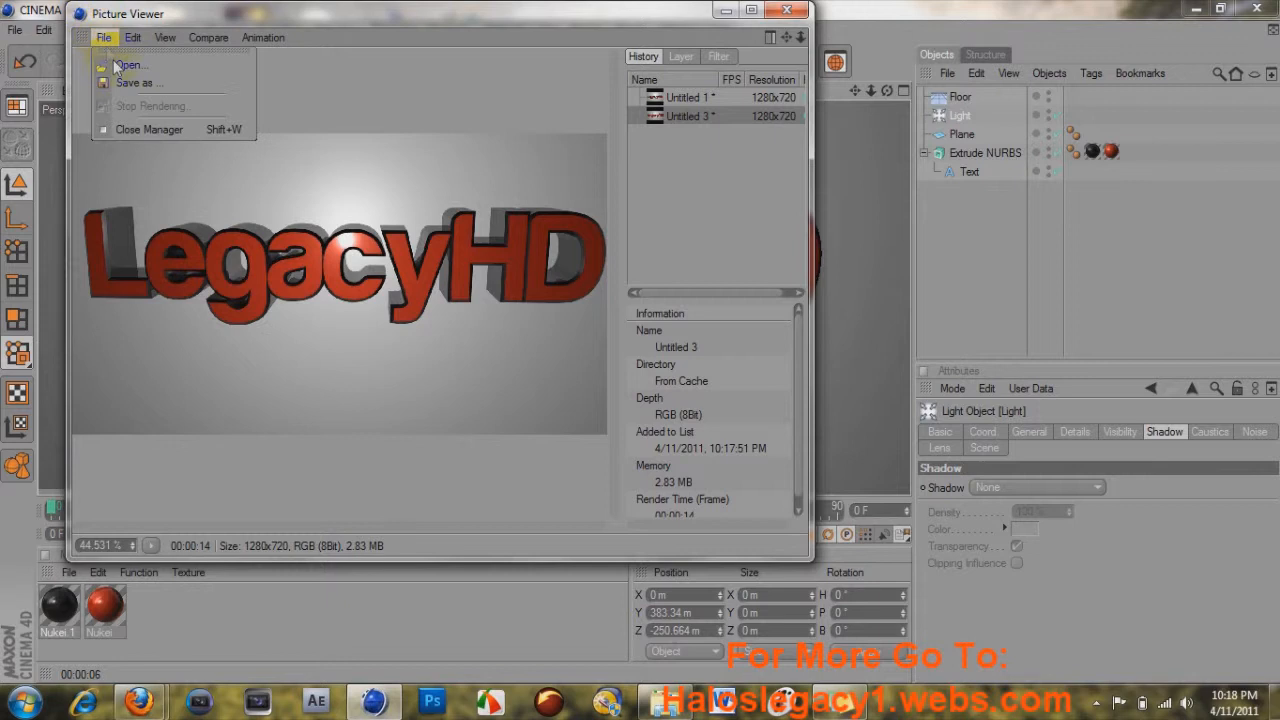
left_click(121, 79)
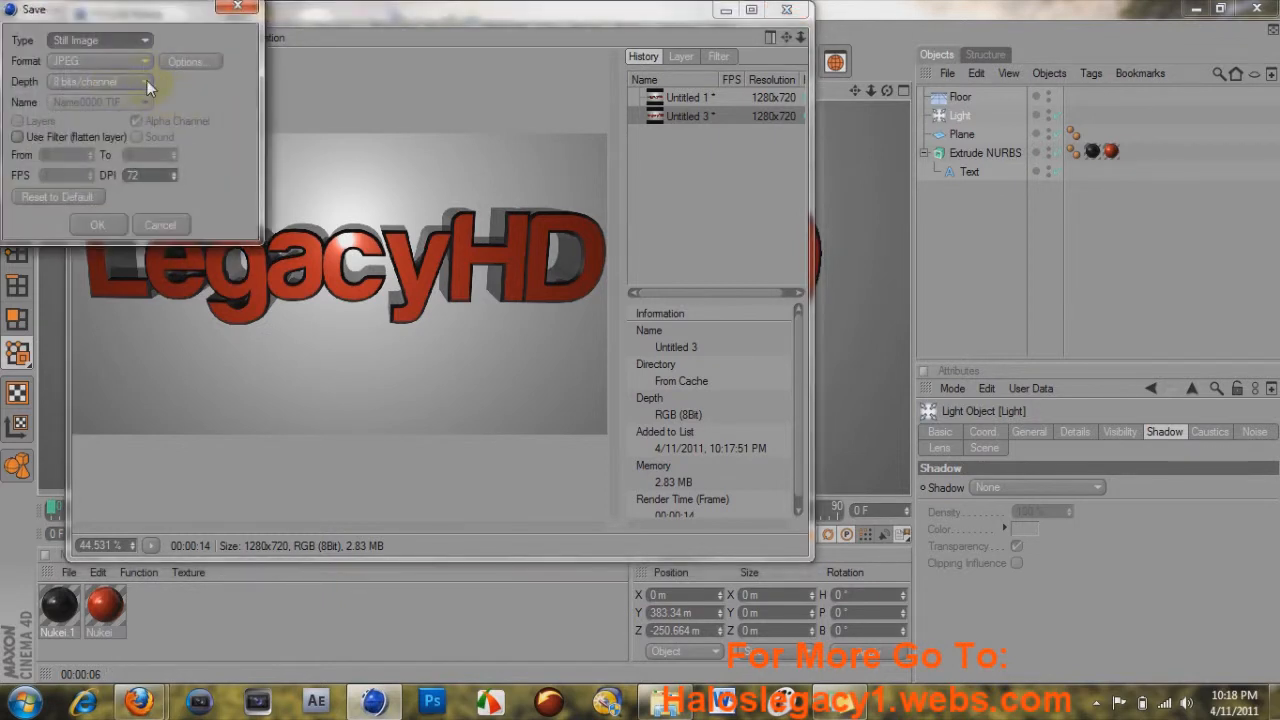
left_click(145, 60)
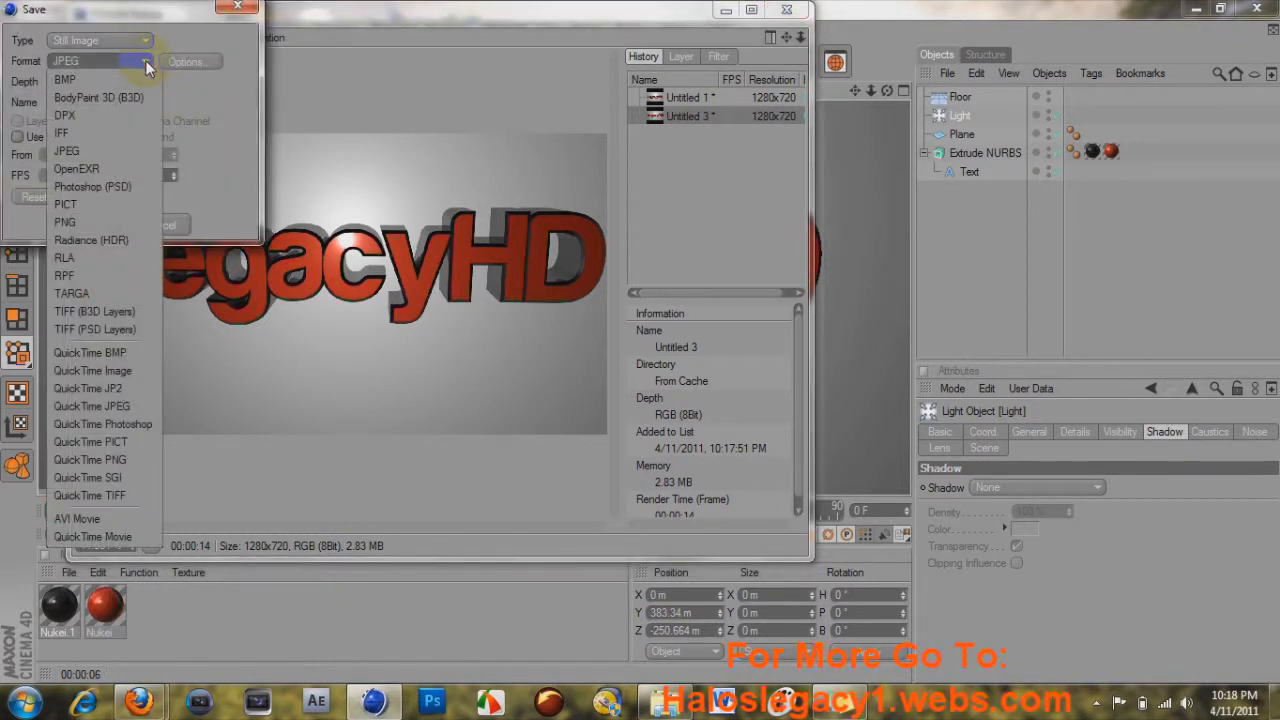
left_click(90, 152)
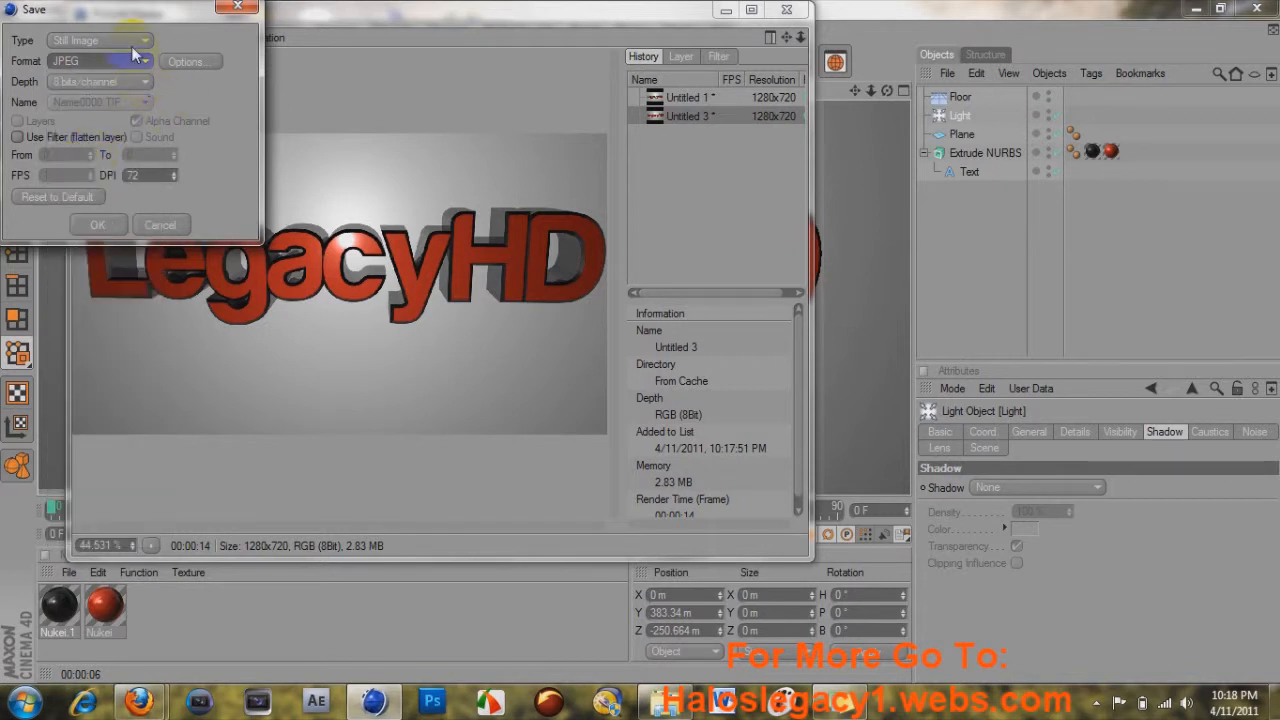
left_click(109, 224)
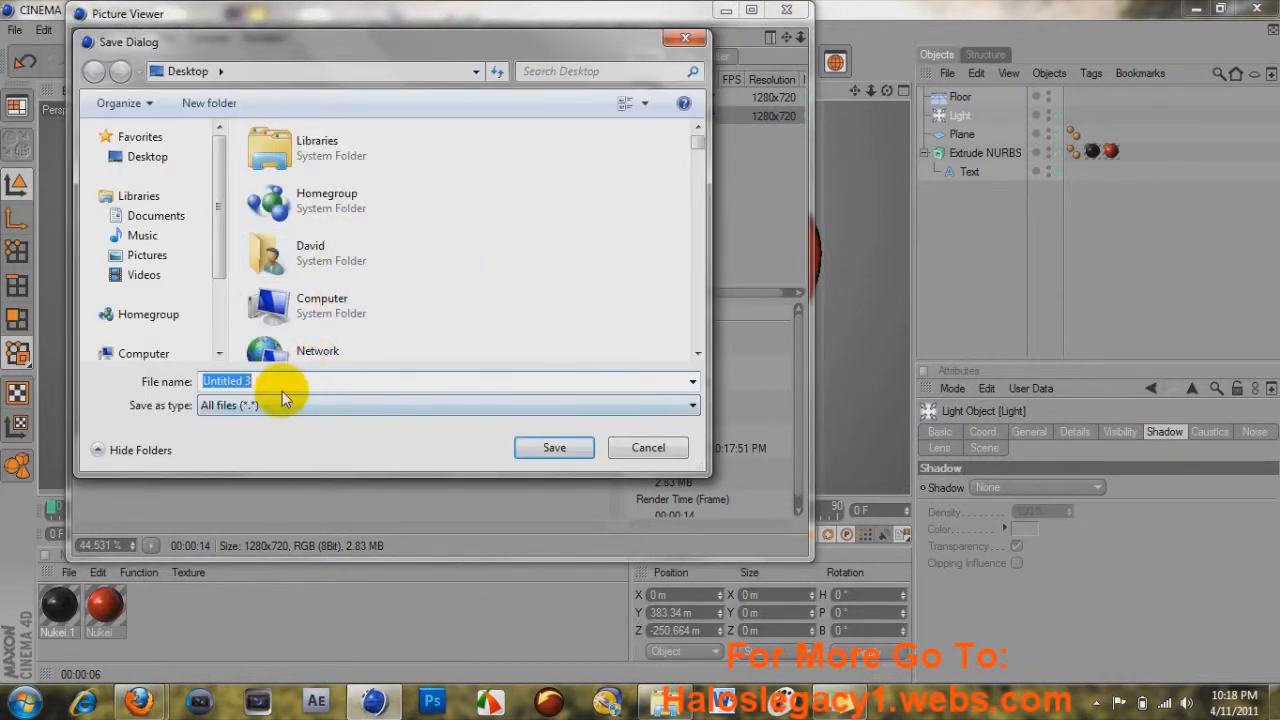
Step: Save the picture on the Desktop as "Legacy HD", overwriting the existing file, and close the Picture Viewer
key("BackSpace")
type("L")
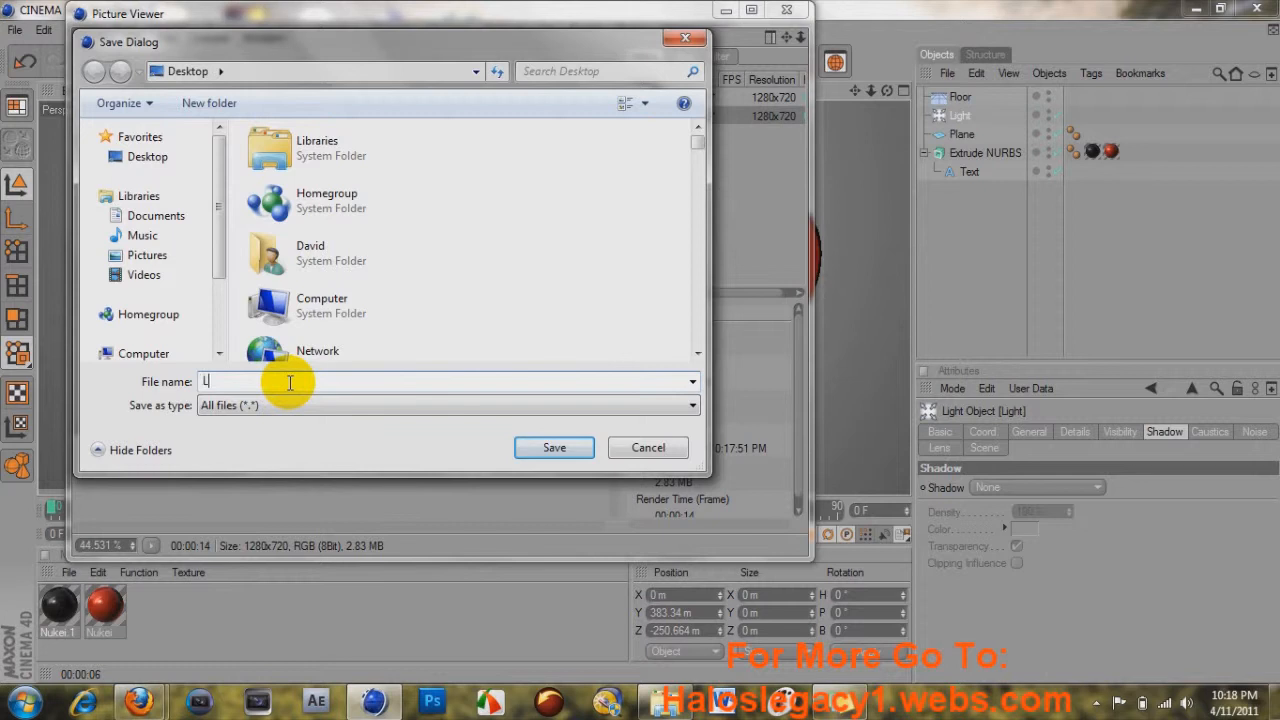
type("egacy HD")
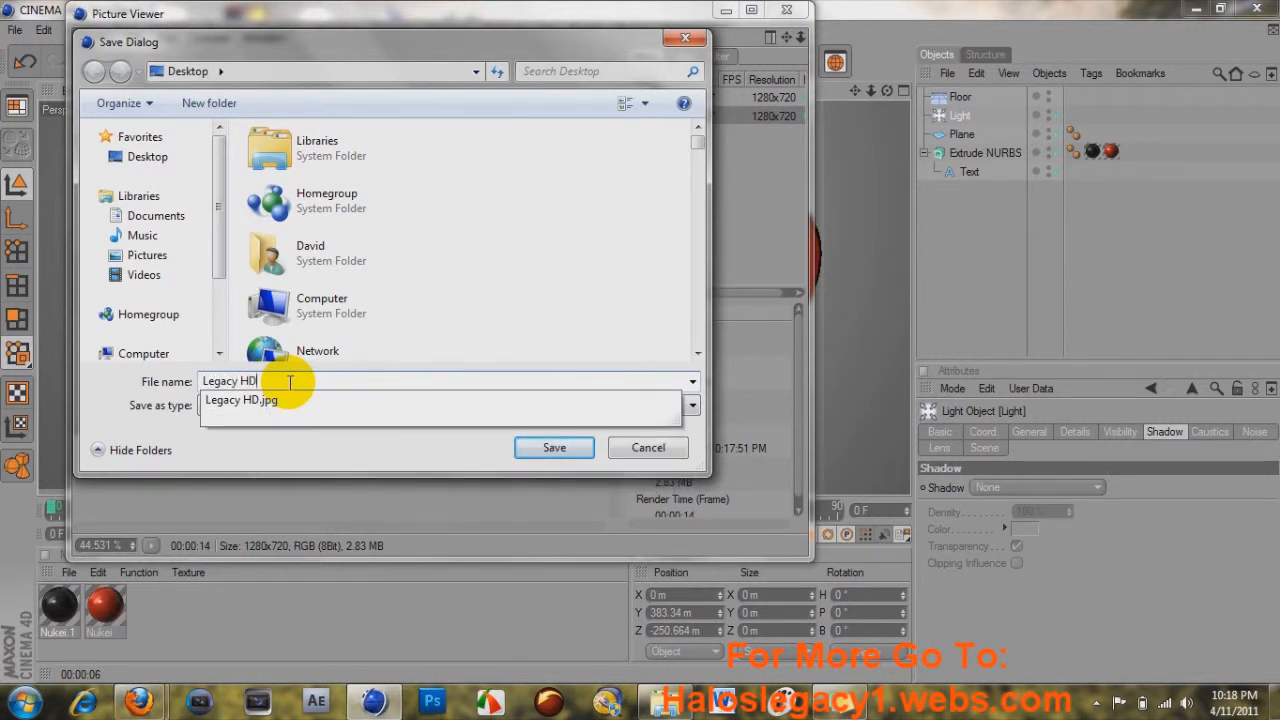
left_click(554, 447)
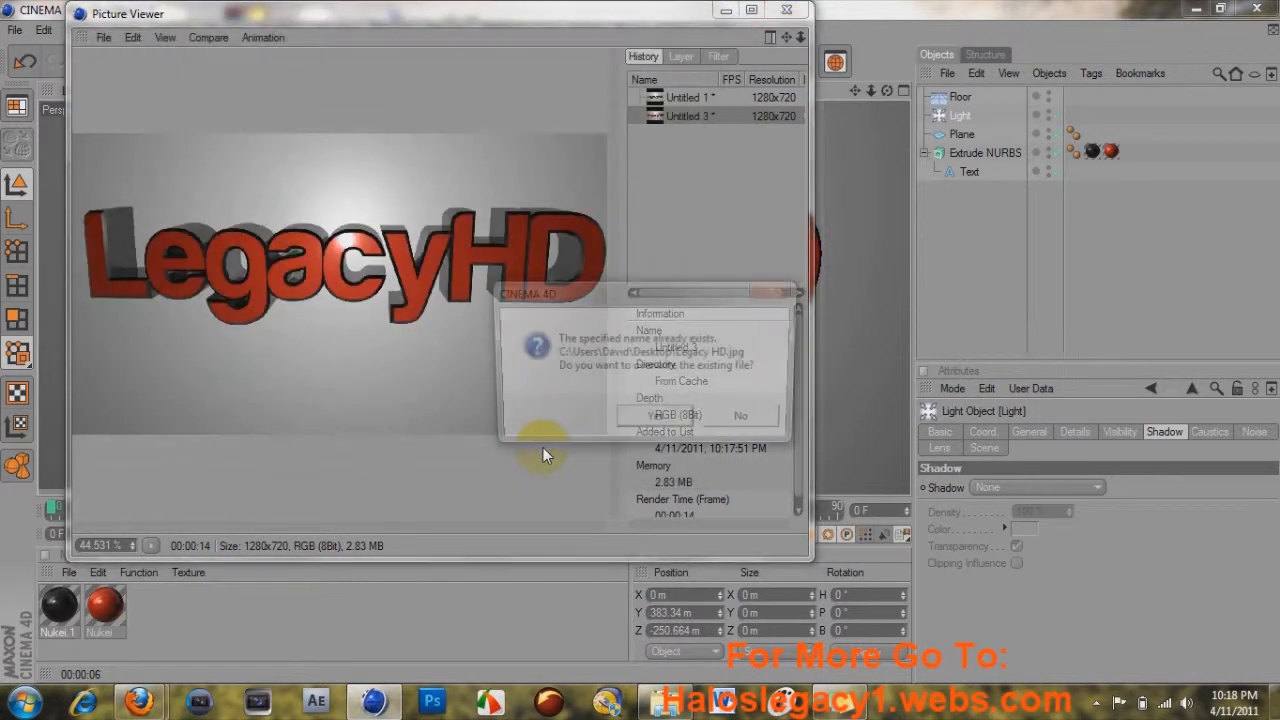
left_click(628, 419)
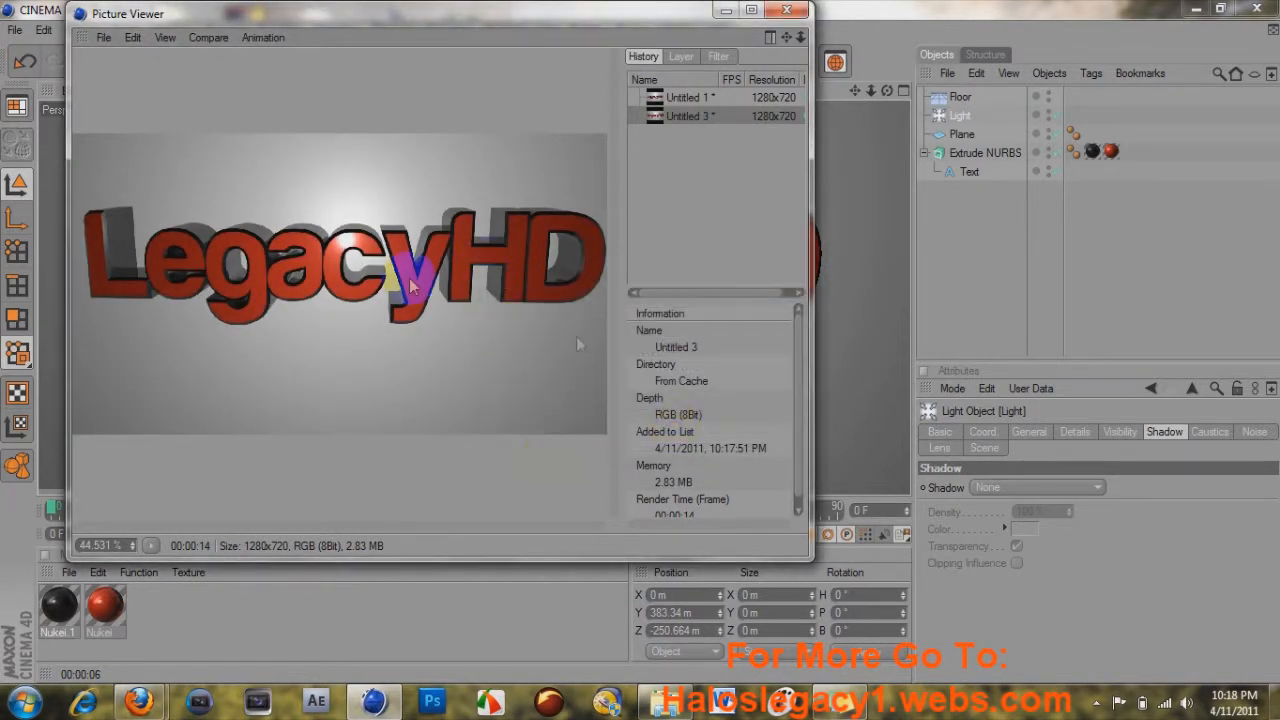
left_click(801, 11)
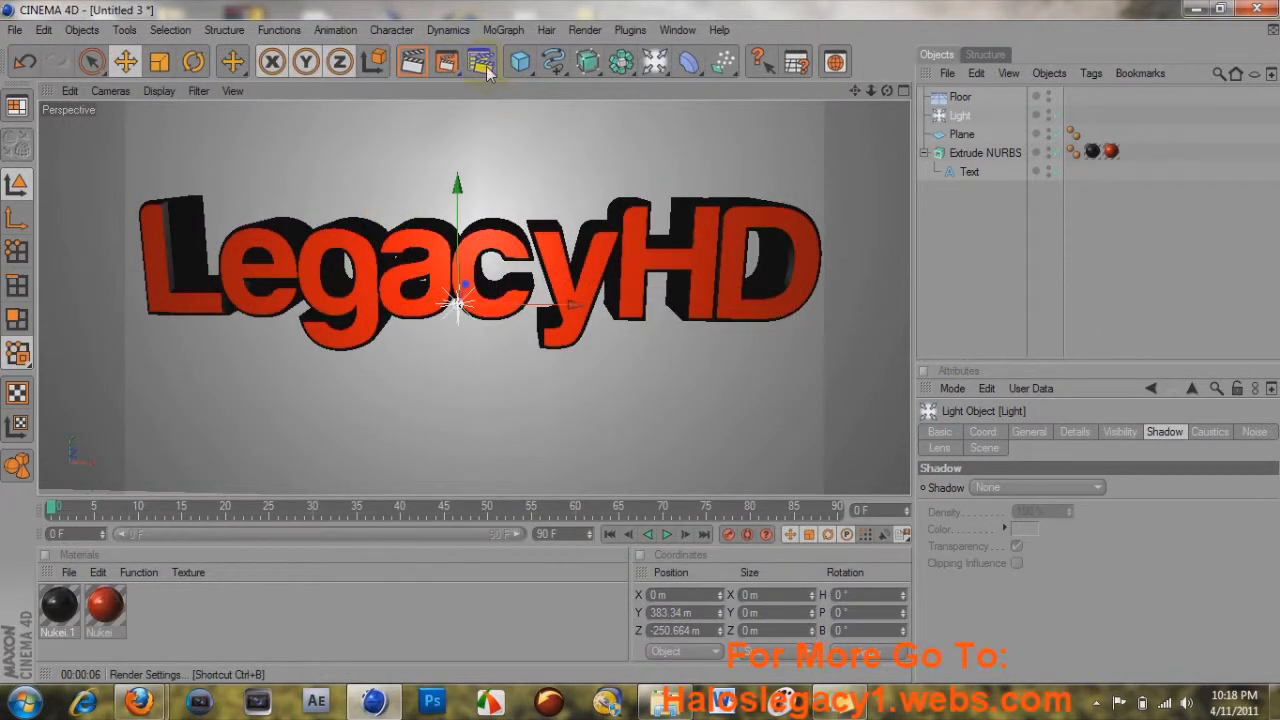
Step: Review the General, Output and Save pages of the render settings, with a test render of the view before and after
left_click(418, 65)
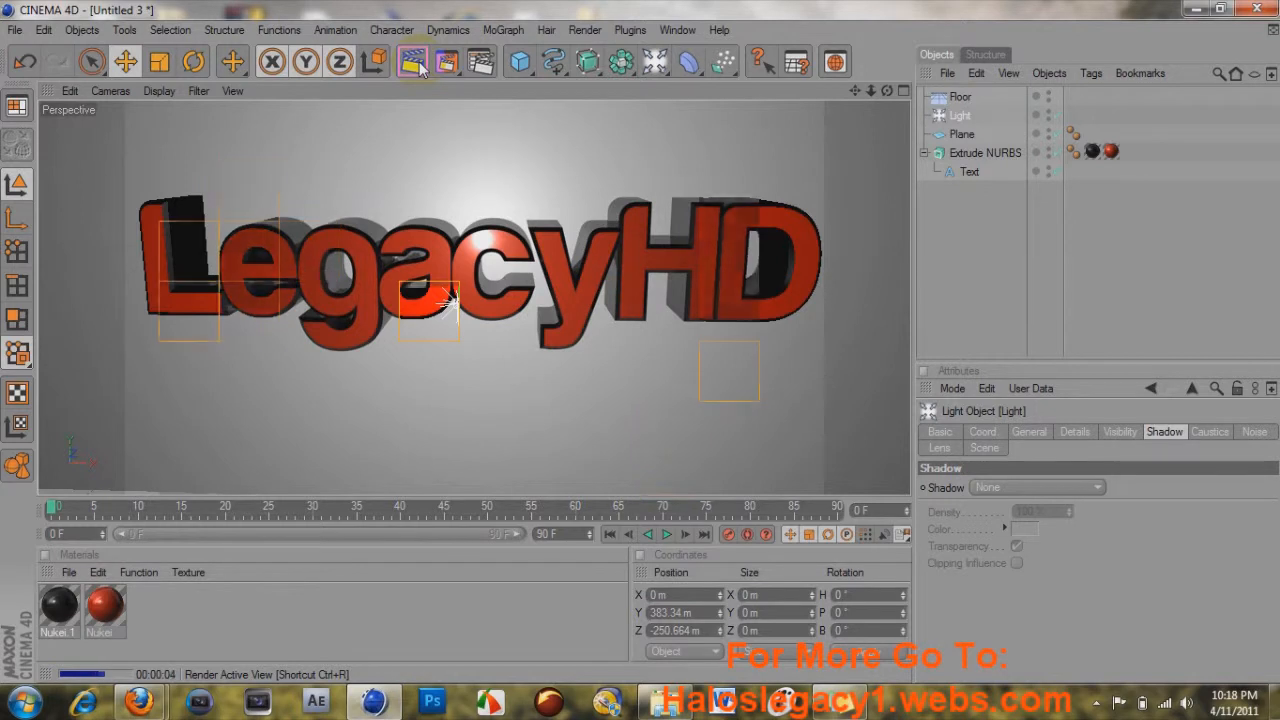
left_click(483, 67)
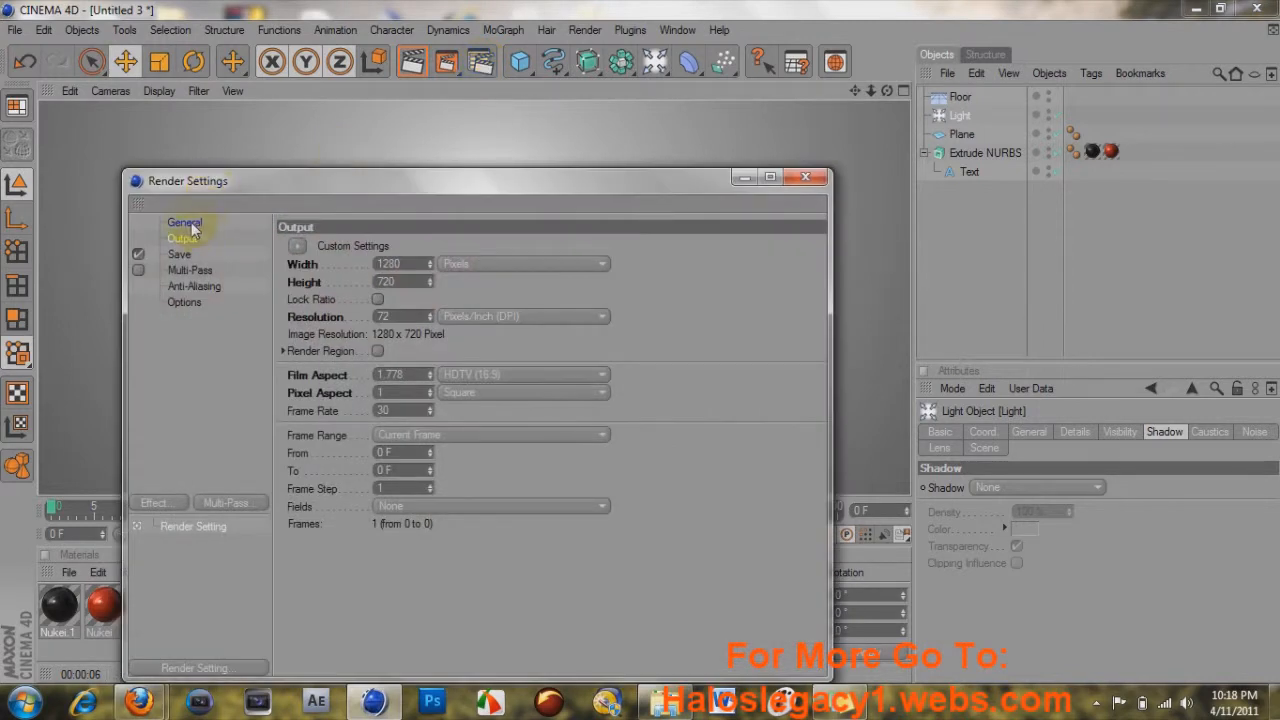
left_click(189, 225)
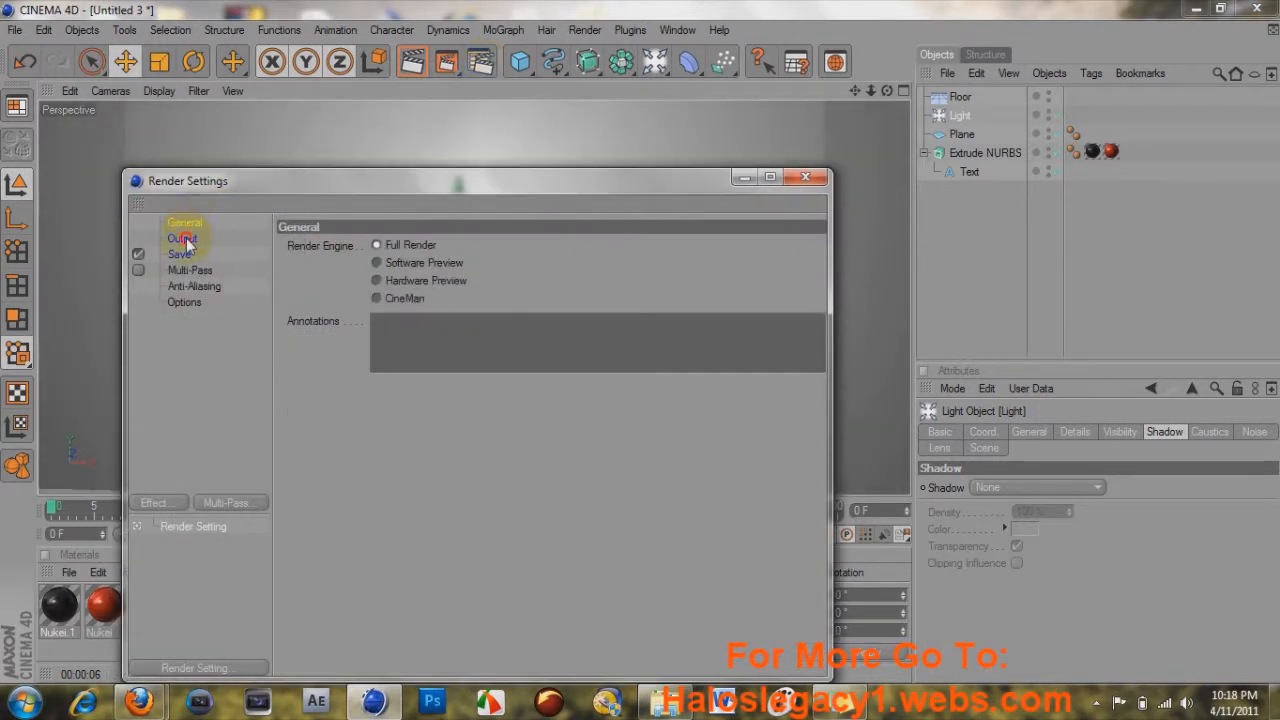
left_click(185, 240)
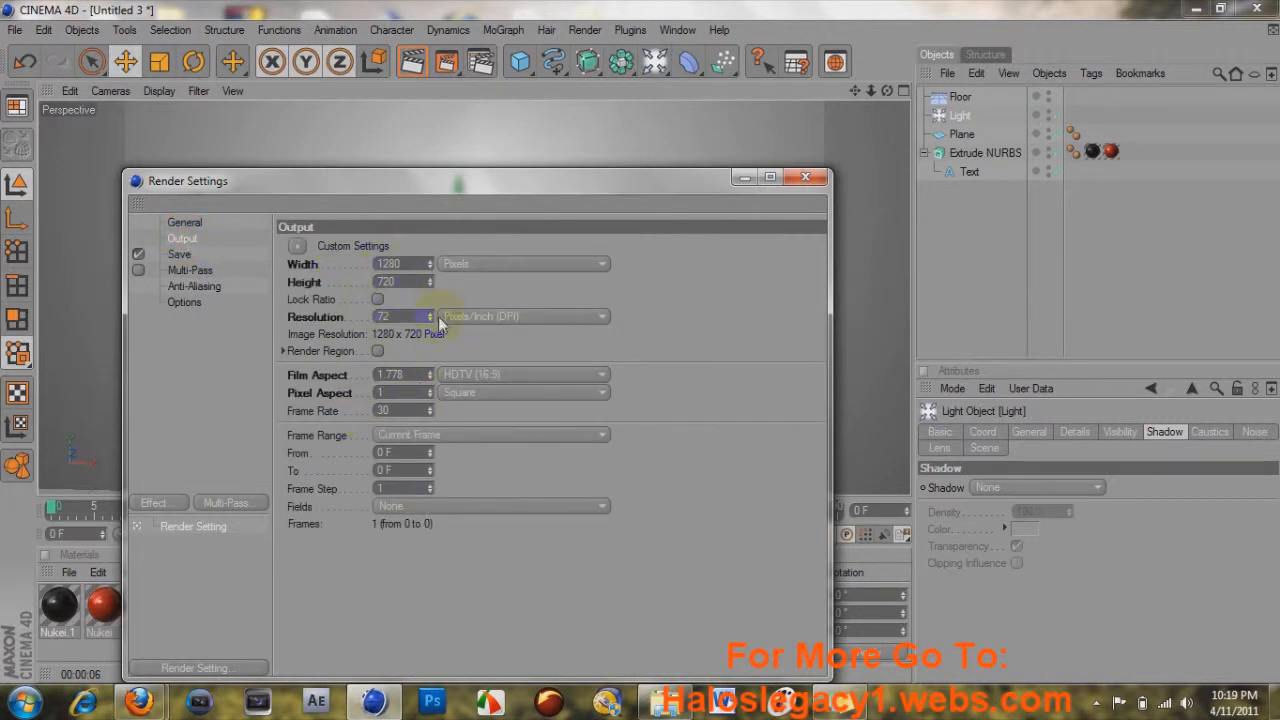
left_click(180, 255)
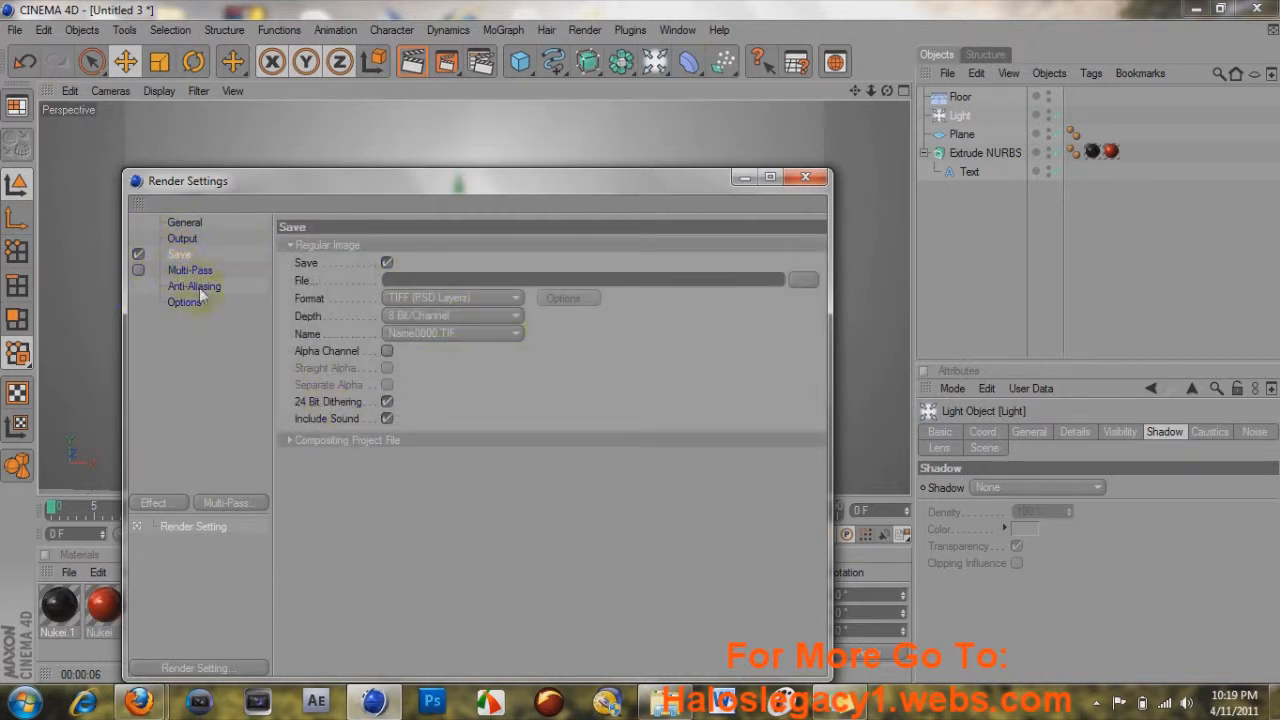
left_click(806, 180)
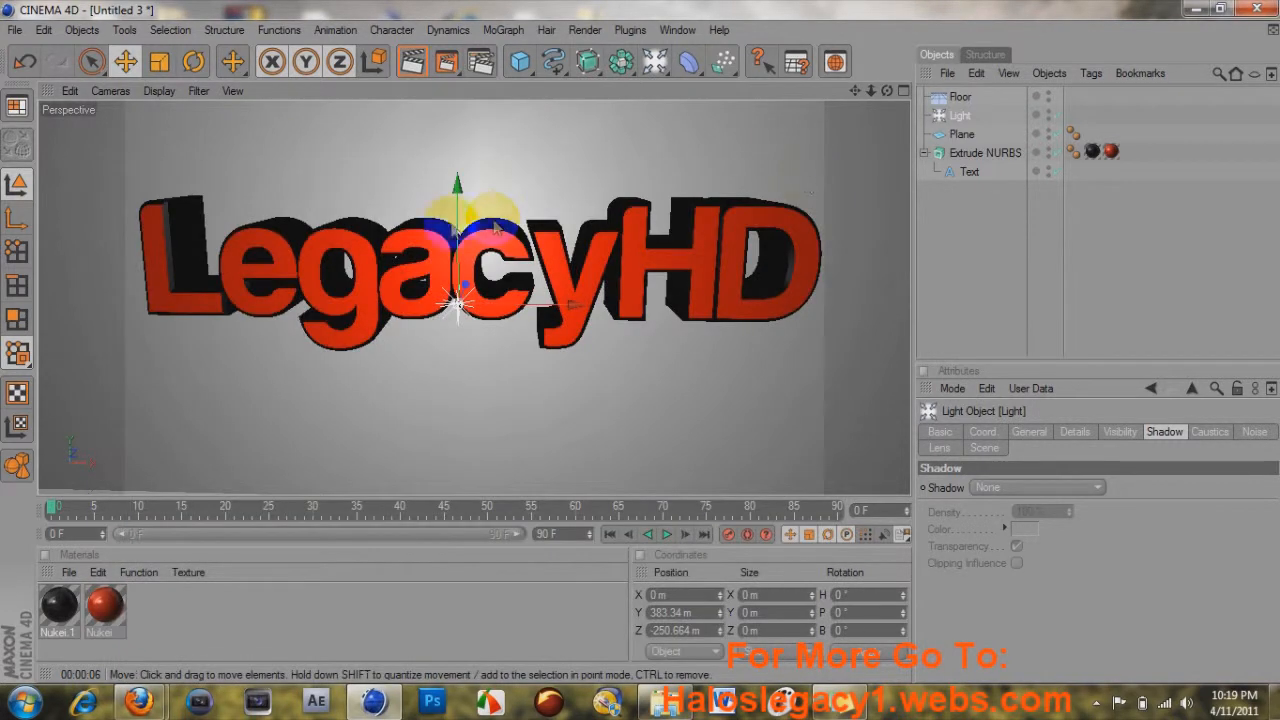
left_click(415, 64)
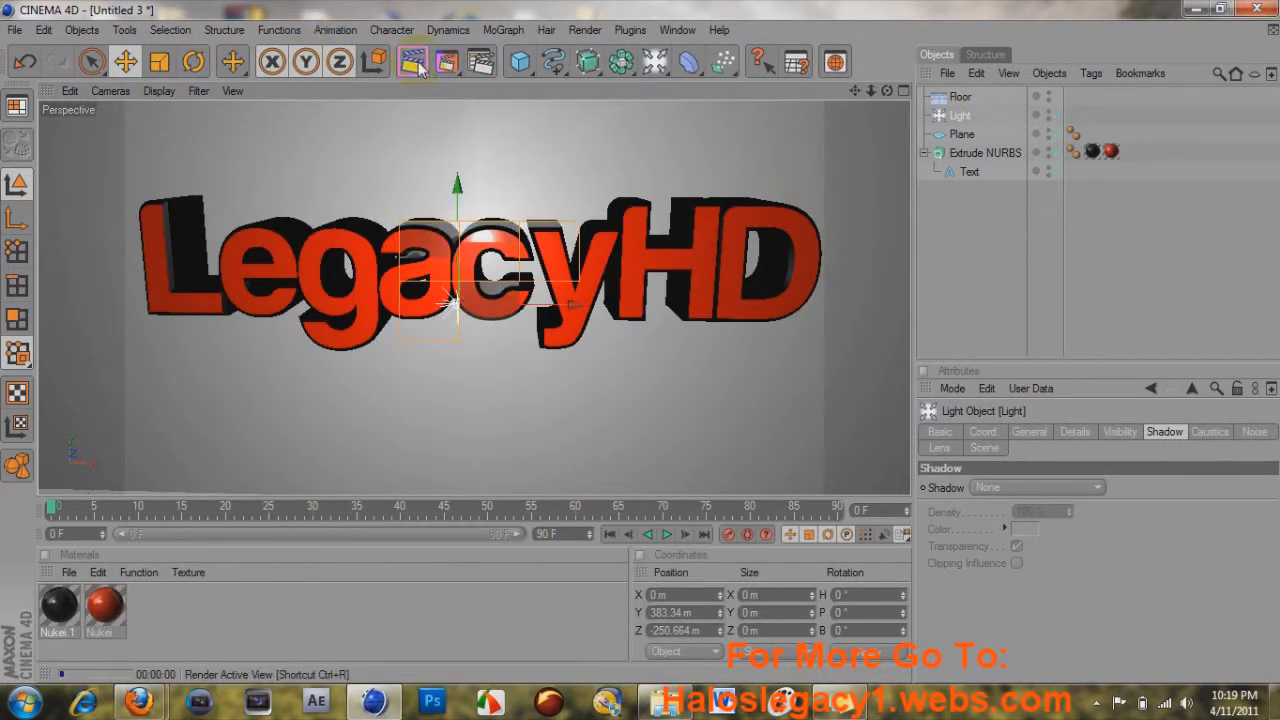